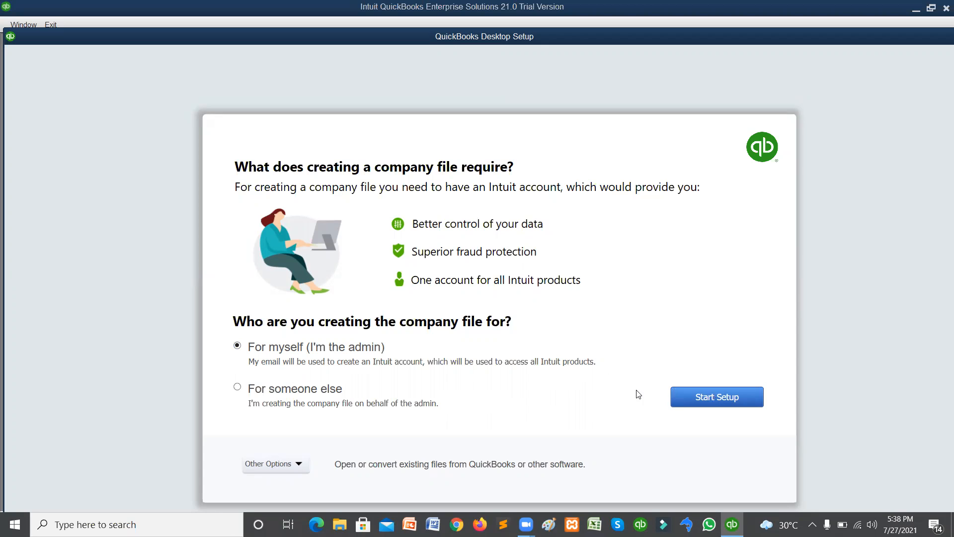
Begin new company setup and postpone Intuit sign-in with a 7-day reminder.
click(691, 397)
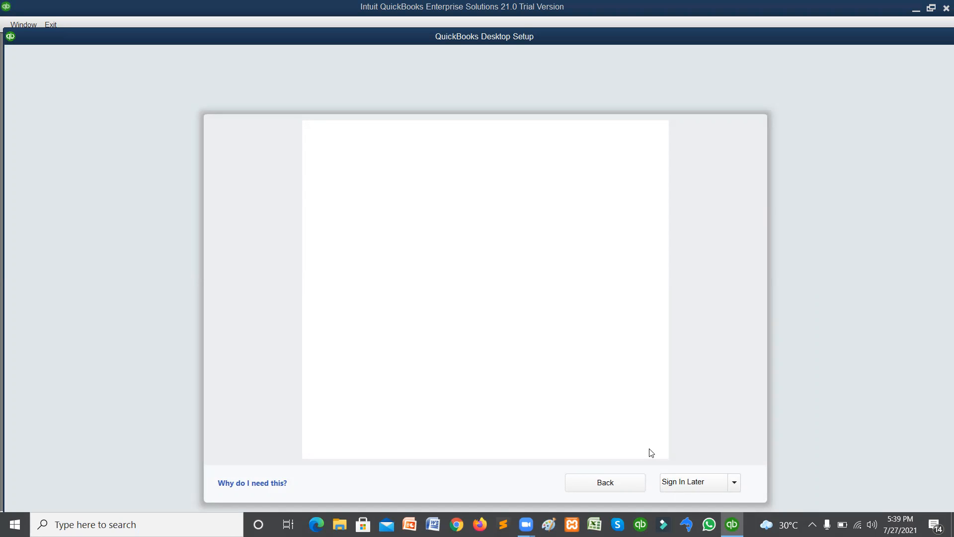
click(261, 484)
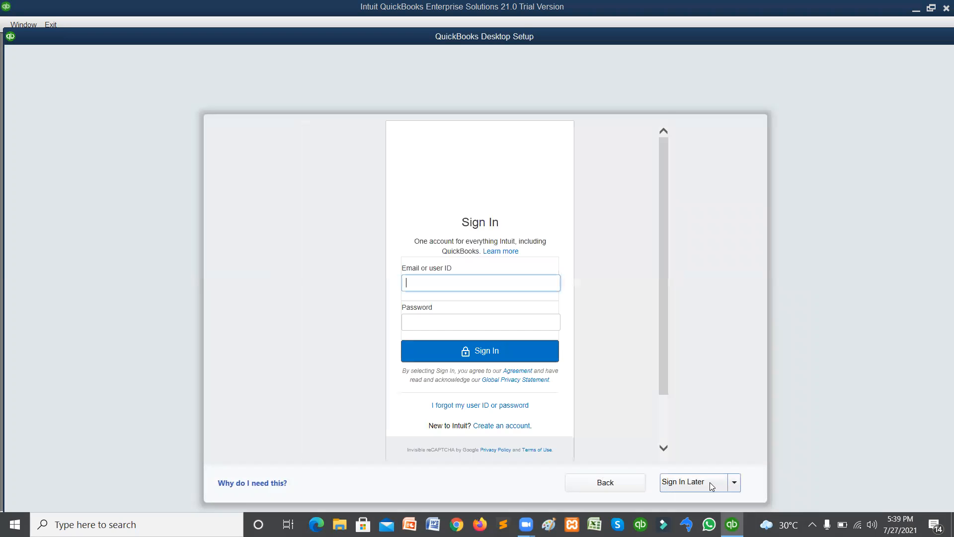
click(682, 486)
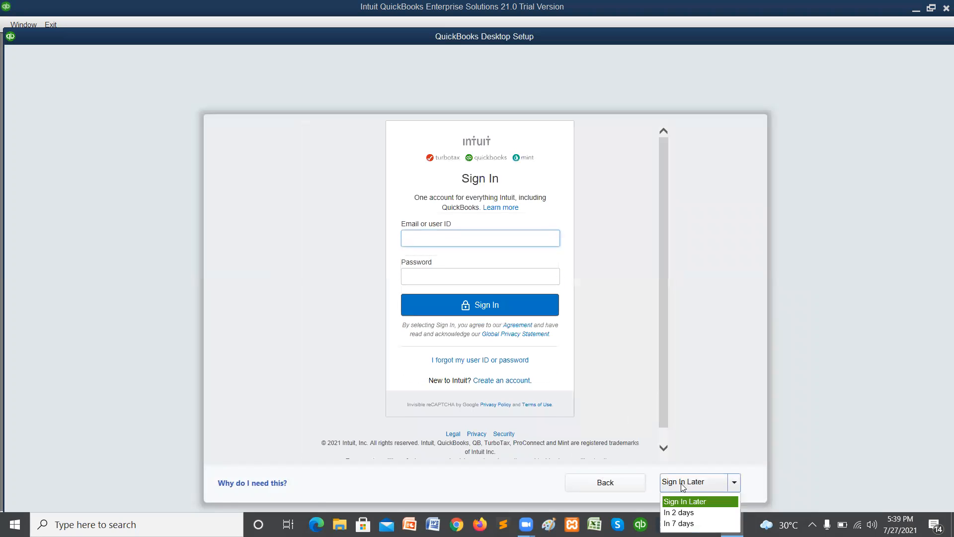
click(679, 523)
click(487, 355)
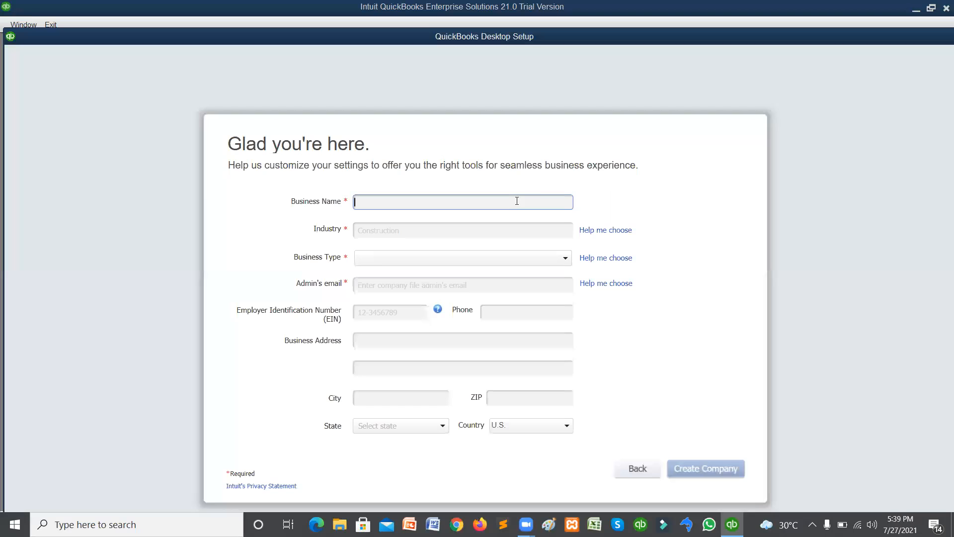
Enter business name ABC Computers, industry Wholesale Distribution and Sales, and type Sole Proprietorship.
text(ABC Computers)
click(503, 231)
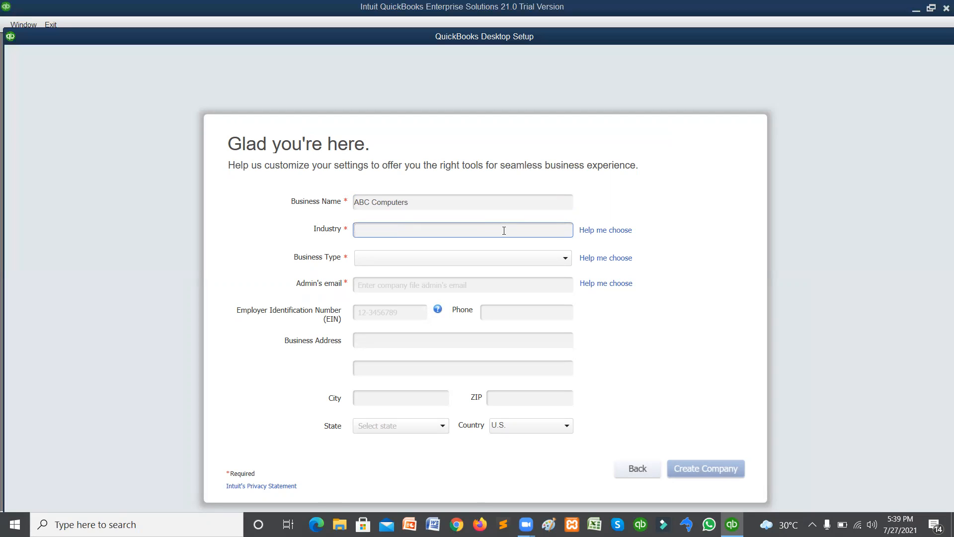
text(who)
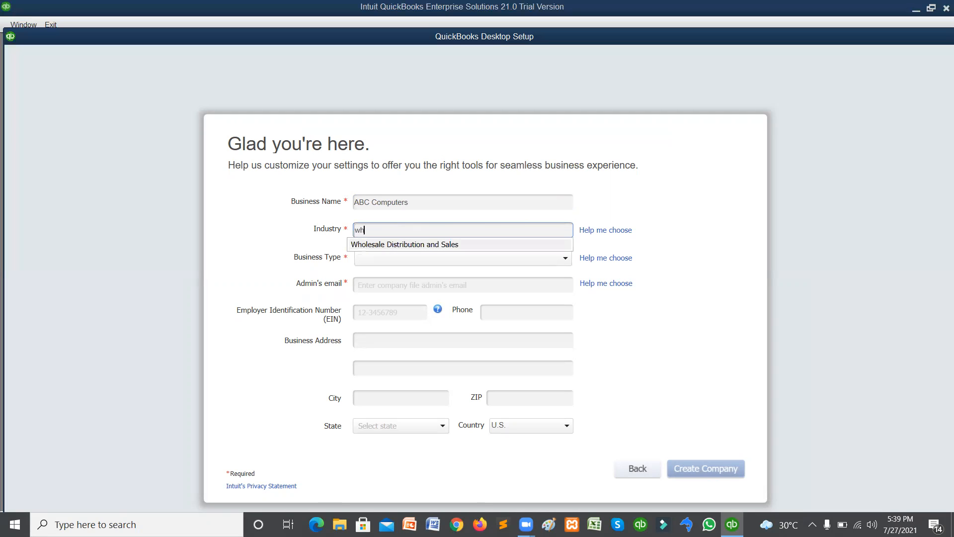
click(483, 242)
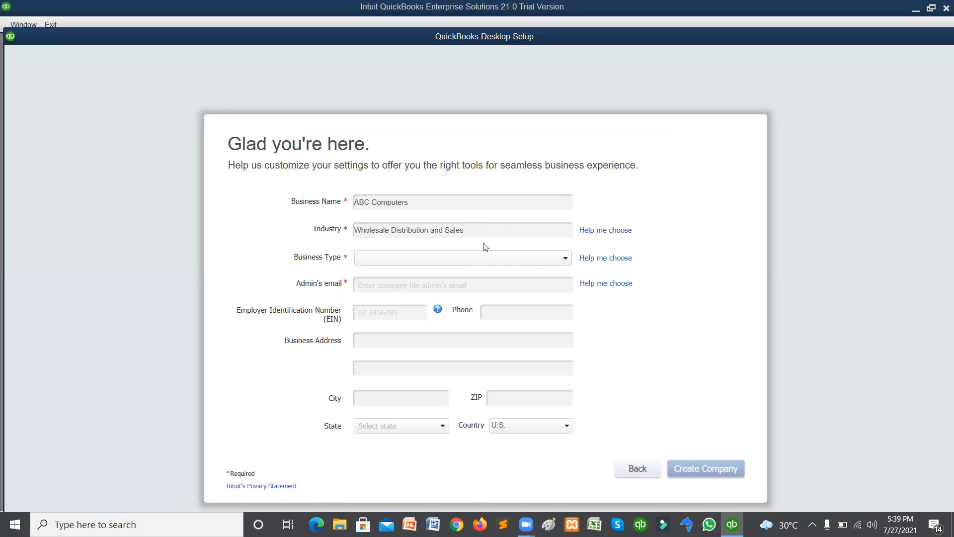
click(451, 266)
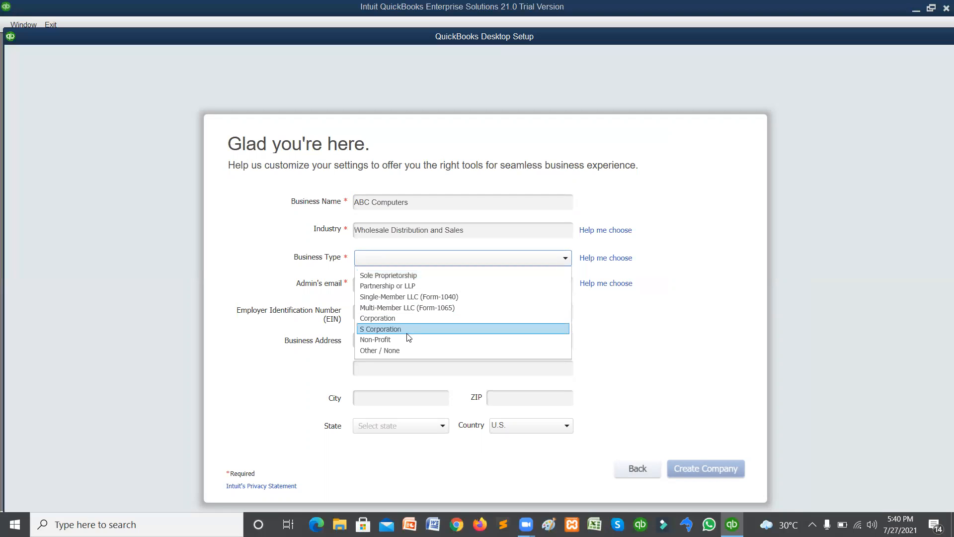
click(399, 274)
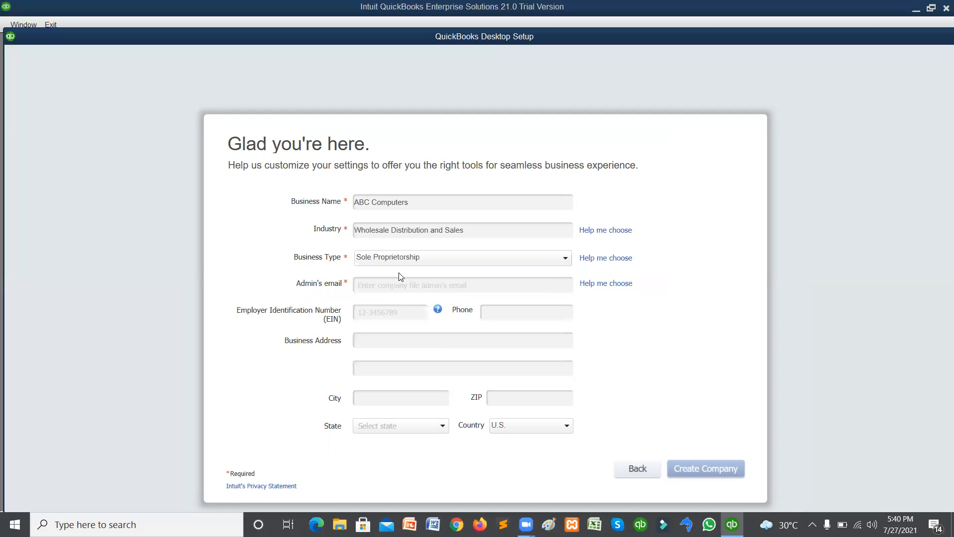
Fill in the admin's e-mail address and the Employer Identification Number.
click(398, 284)
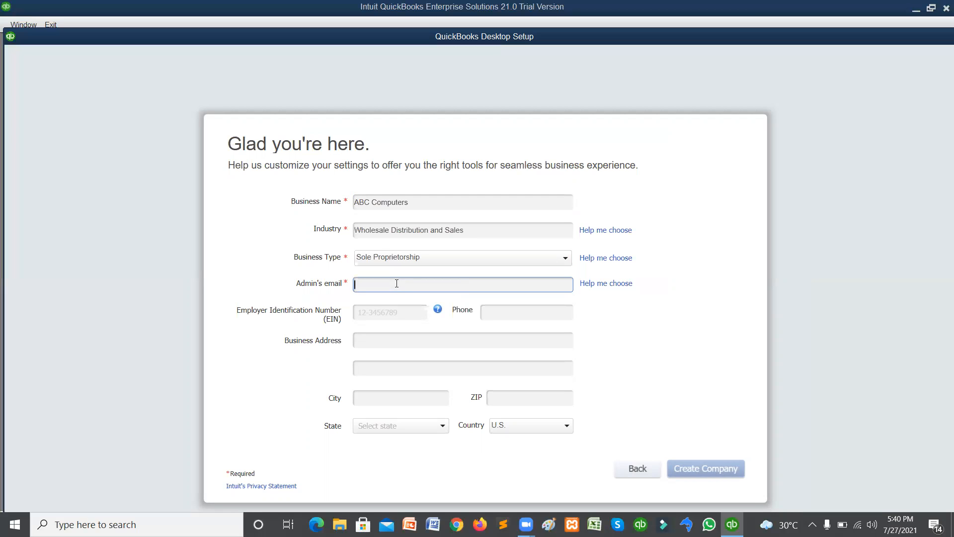
key(Tab)
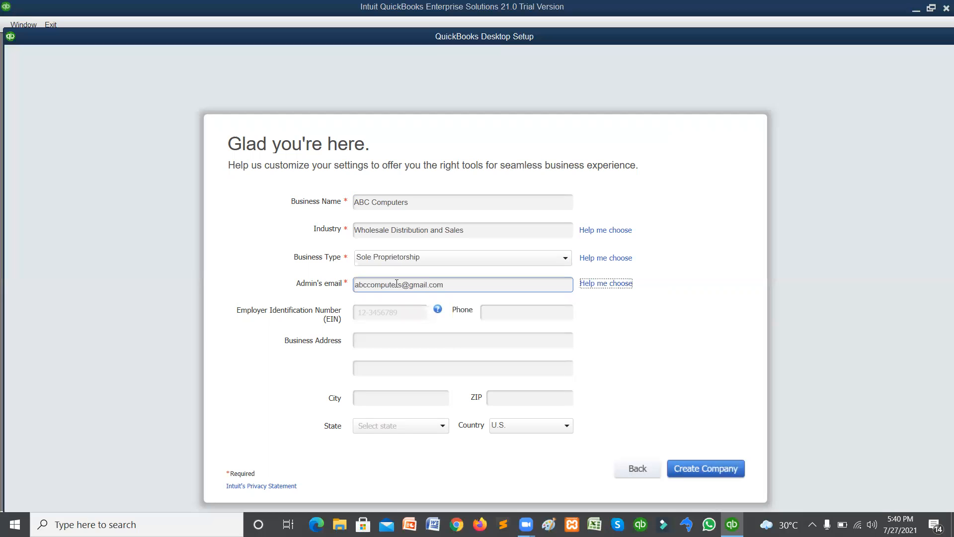
click(409, 314)
text(12)
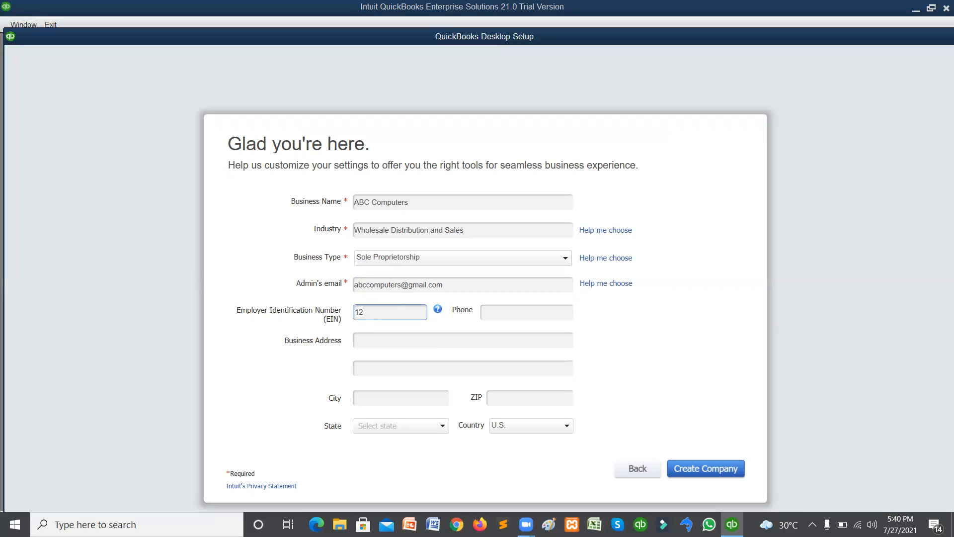
text(3456789)
Enter the business address and city, leave State empty, and set the country to UK.
click(431, 343)
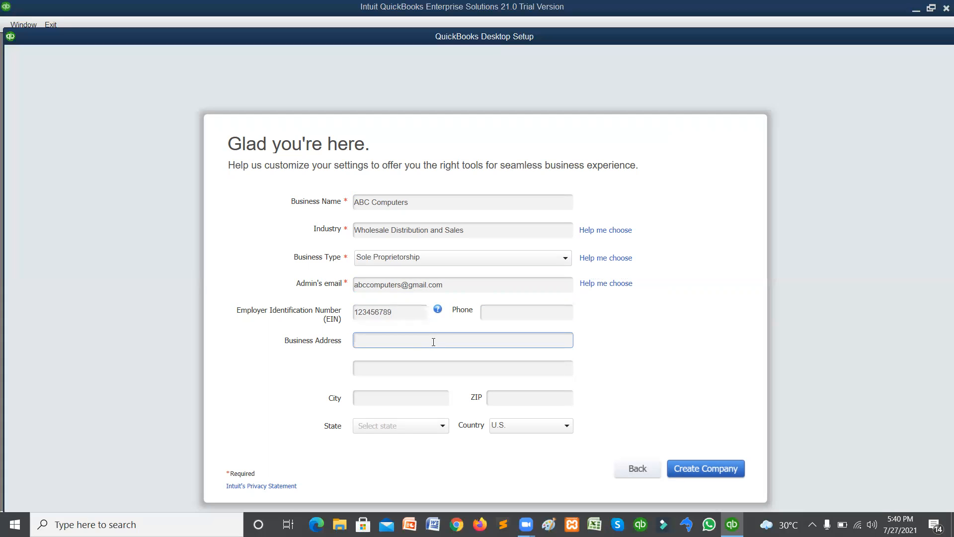
text(GTI, Sadder, Rawalpindi)
click(407, 398)
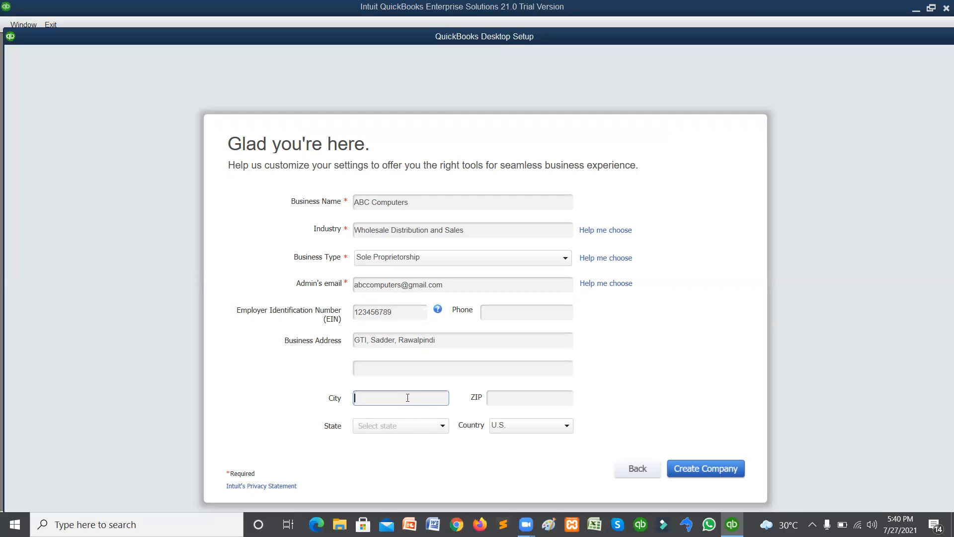
text(Rawalpindi)
key(Tab)
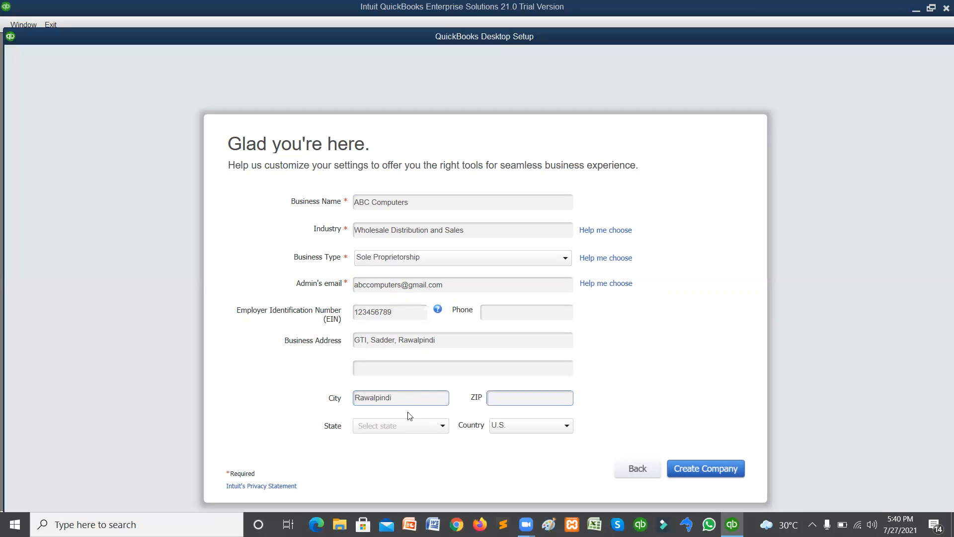
click(426, 431)
click(427, 432)
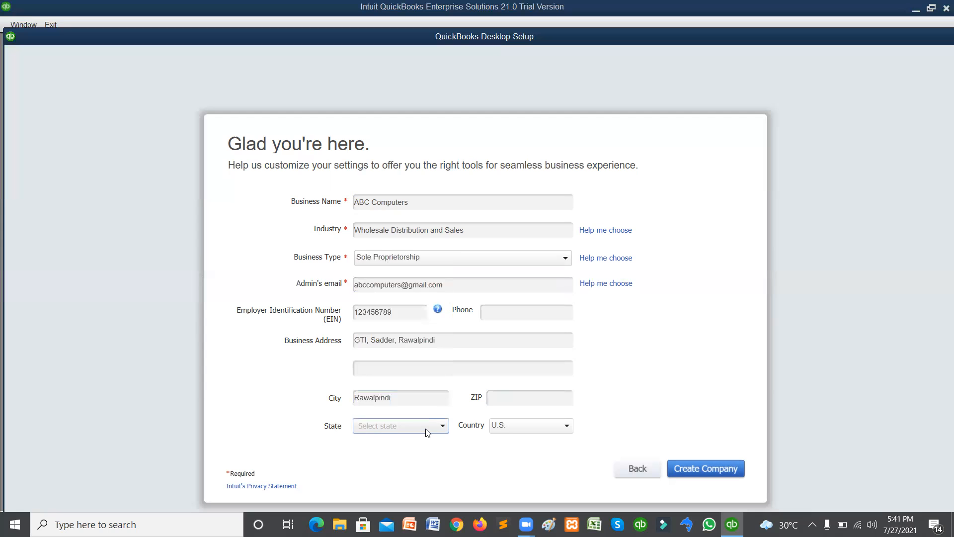
click(566, 428)
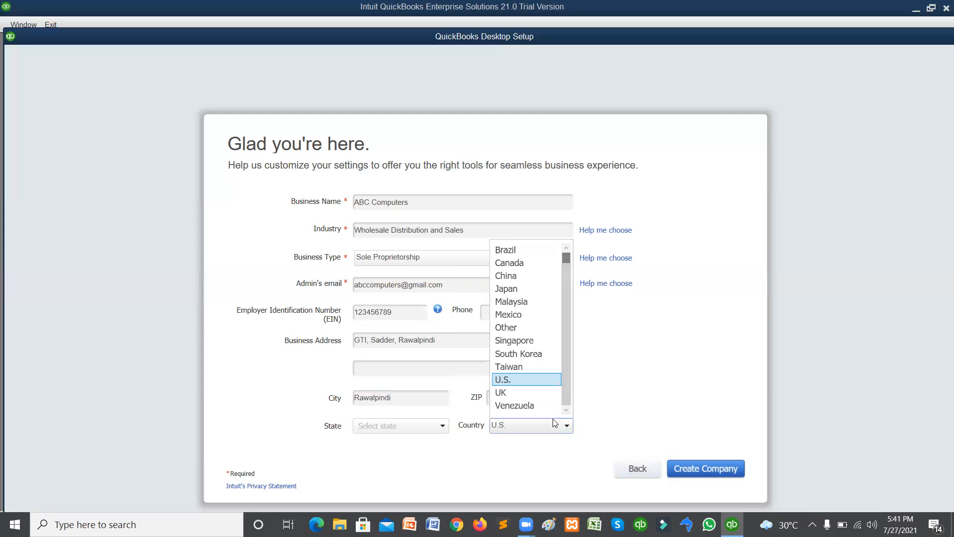
click(529, 394)
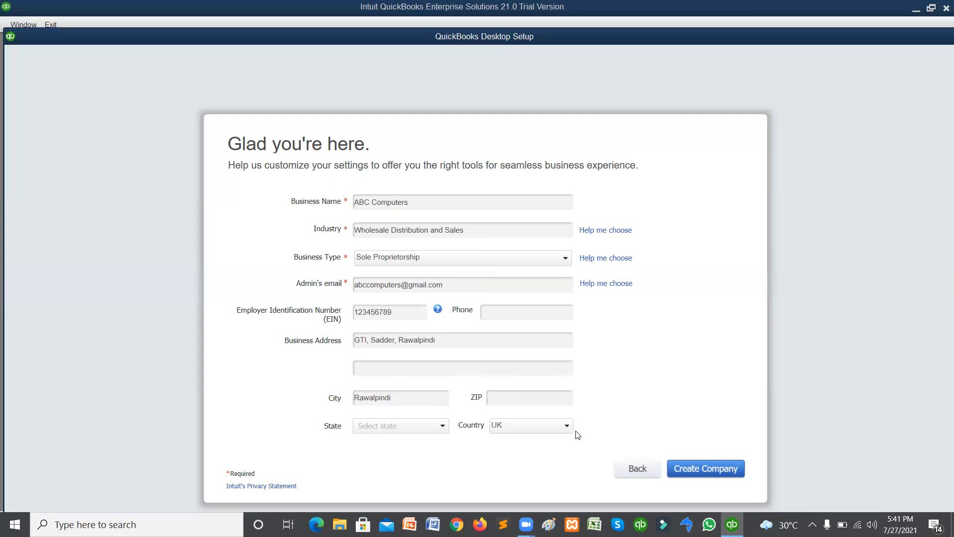
Create the company and save the file as ABC Computers.
click(699, 469)
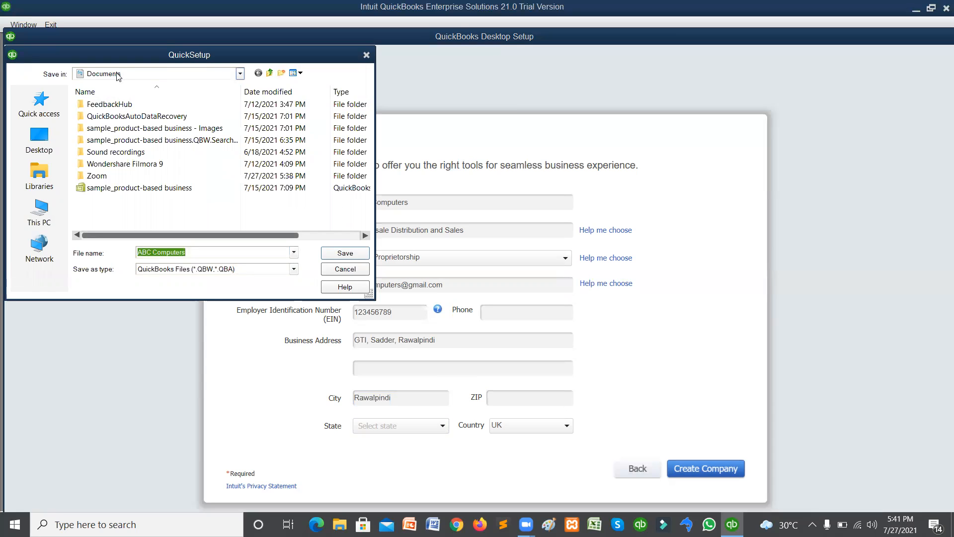
click(345, 253)
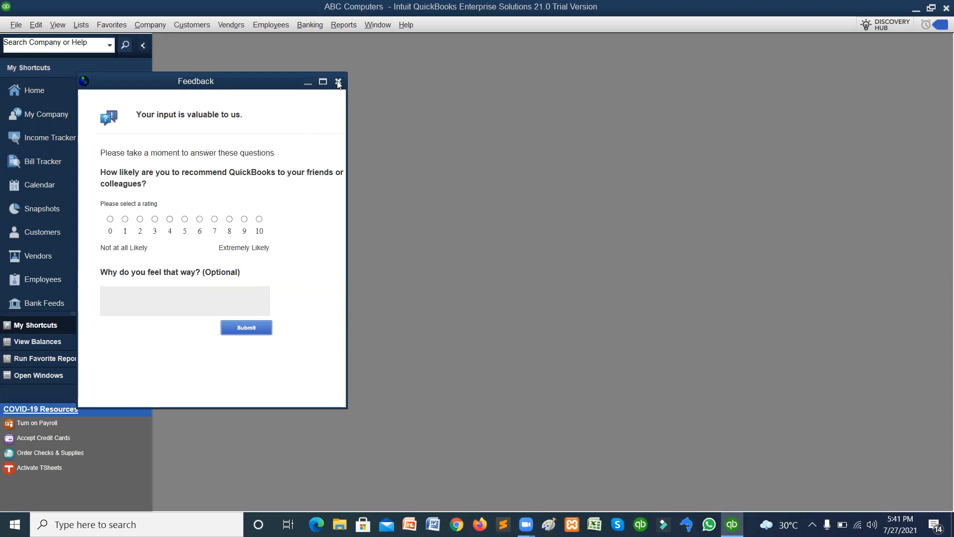
Submit the feedback survey rated 10, close the feature tour, and minimize QuickBooks.
click(259, 219)
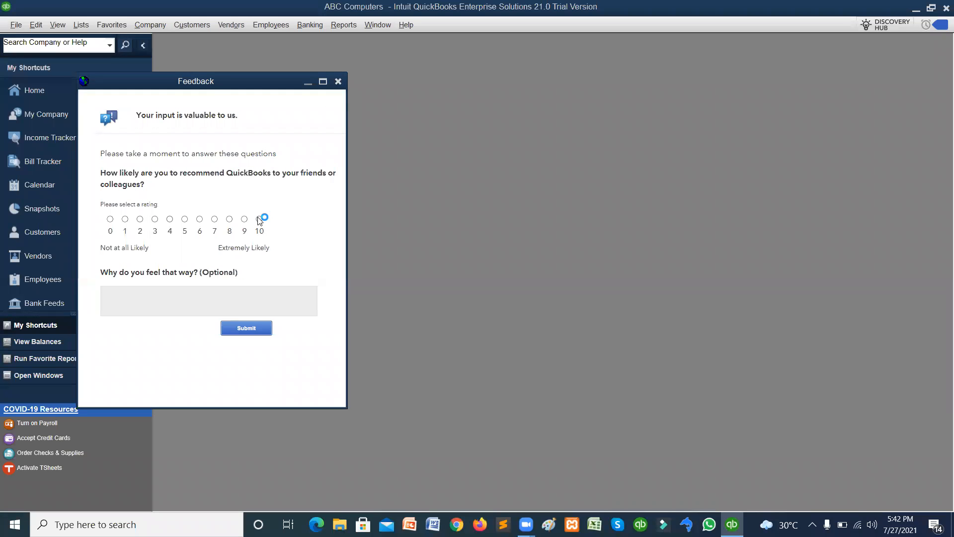
click(240, 333)
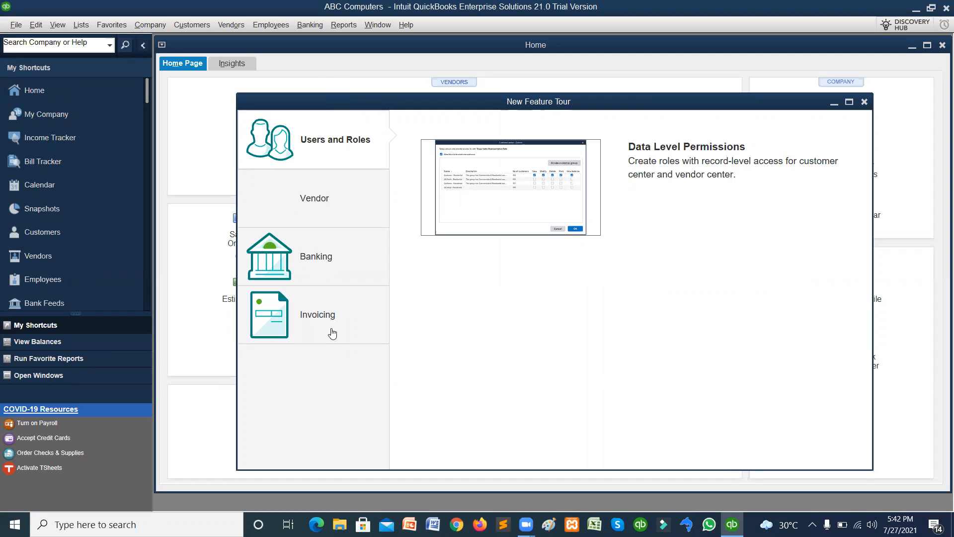
click(864, 102)
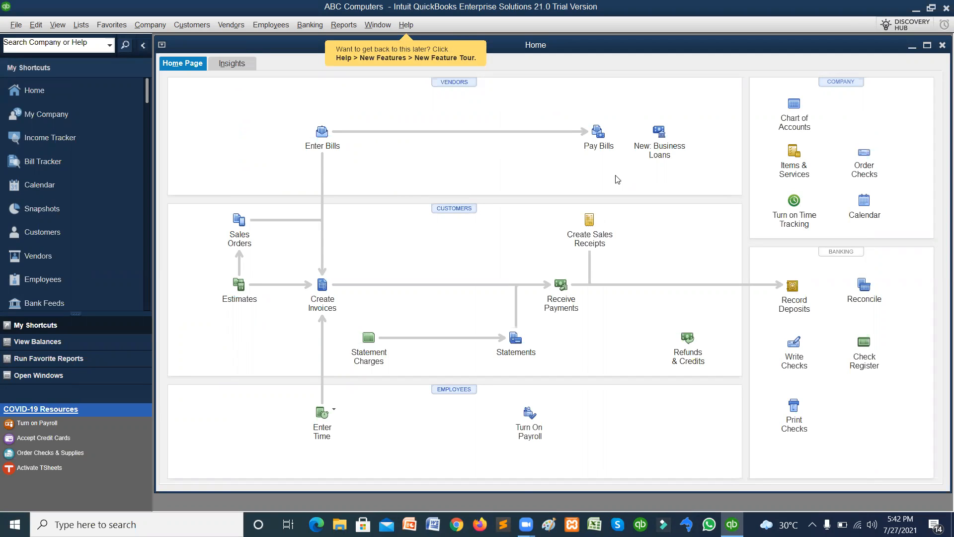
click(915, 11)
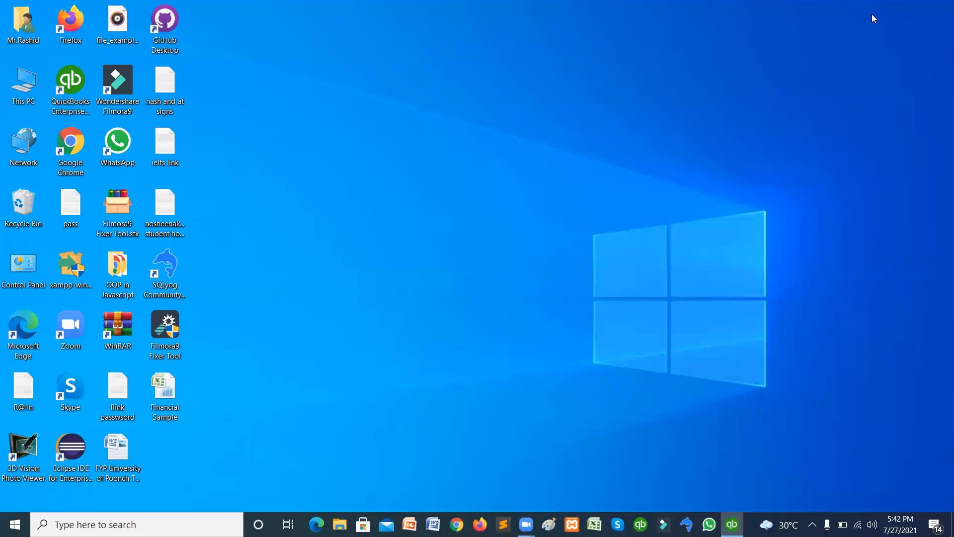
Browse This PC to the Documents folder and select the ABC Computers company file.
double_click(21, 95)
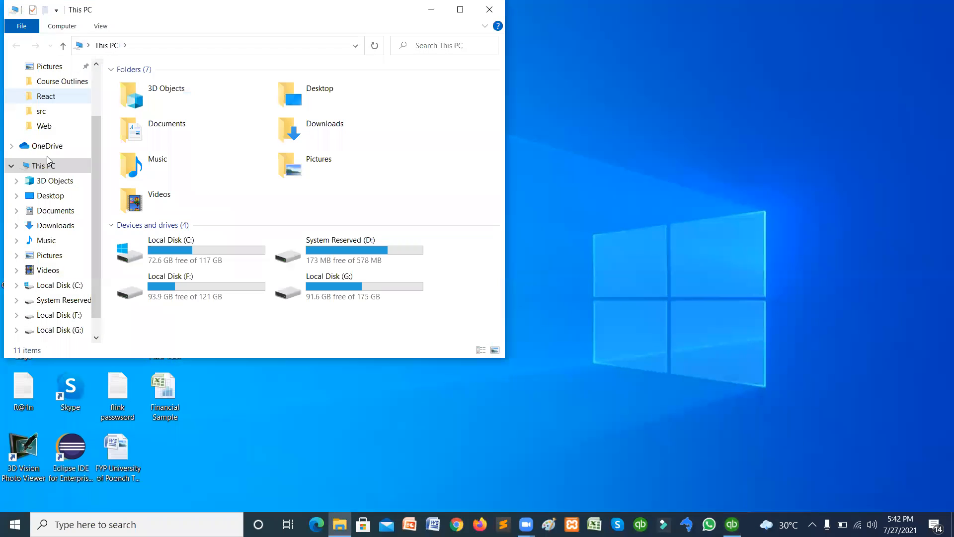
click(50, 208)
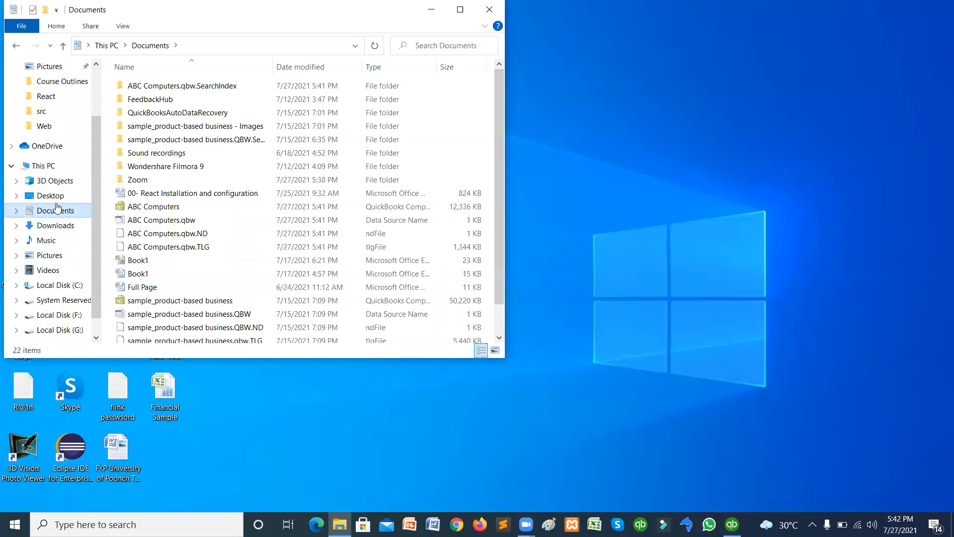
click(158, 208)
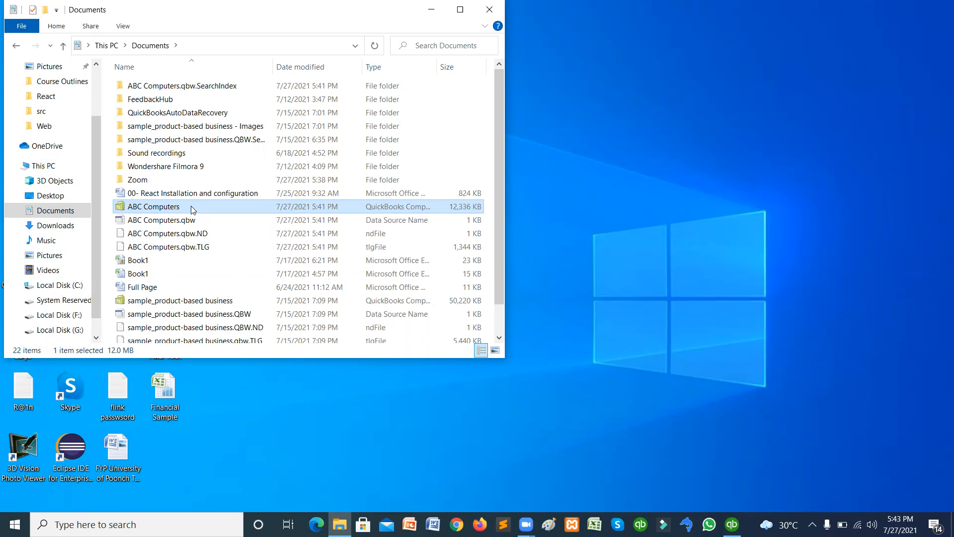
Minimize the Documents window and restore QuickBooks from the taskbar.
click(432, 10)
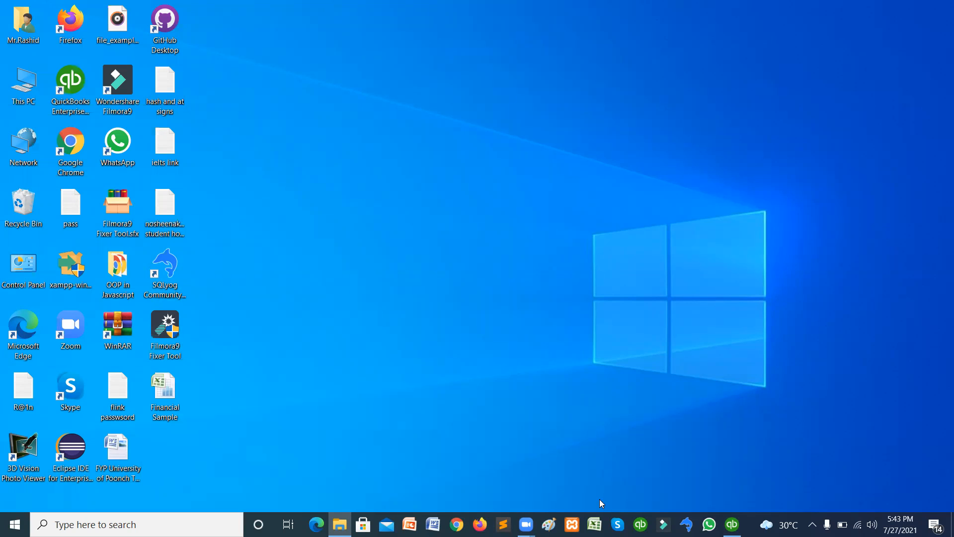
click(731, 524)
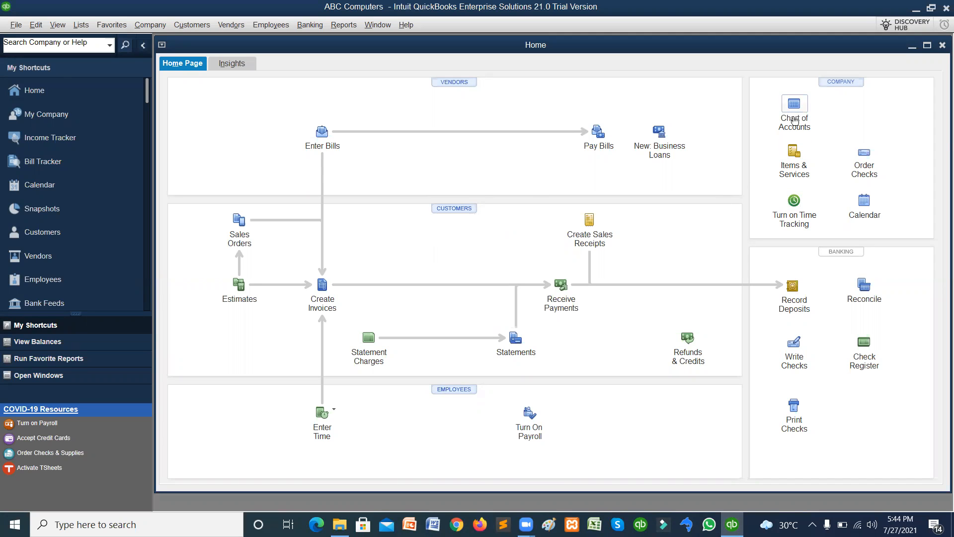
Open the Chart of Accounts and enlarge its window to show more accounts.
click(794, 117)
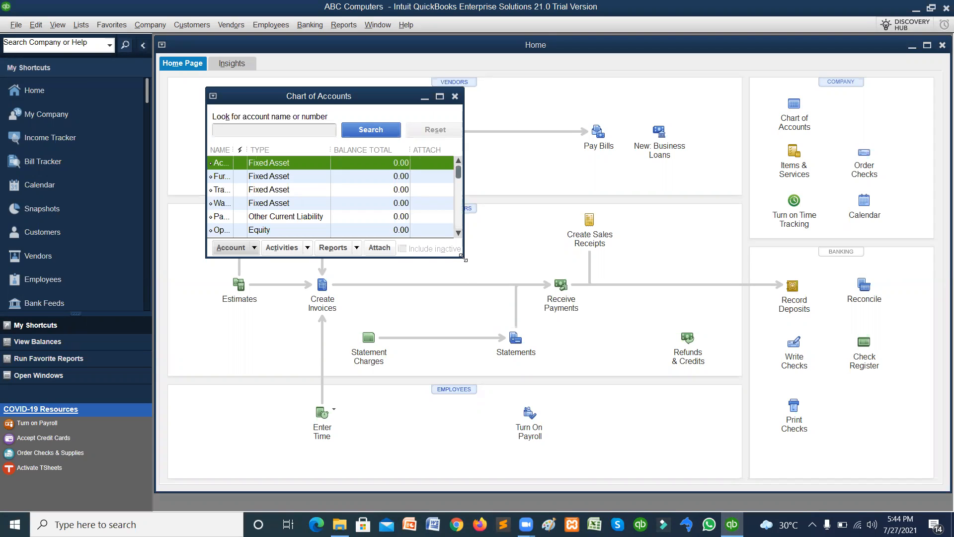
drag(464, 258, 859, 419)
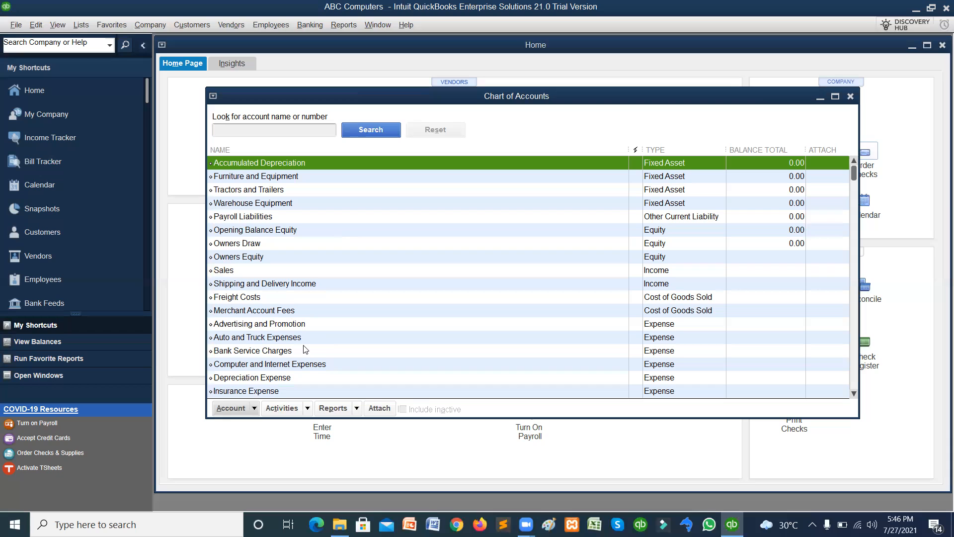
Start a new account from the Account menu and pick the Income type.
click(254, 408)
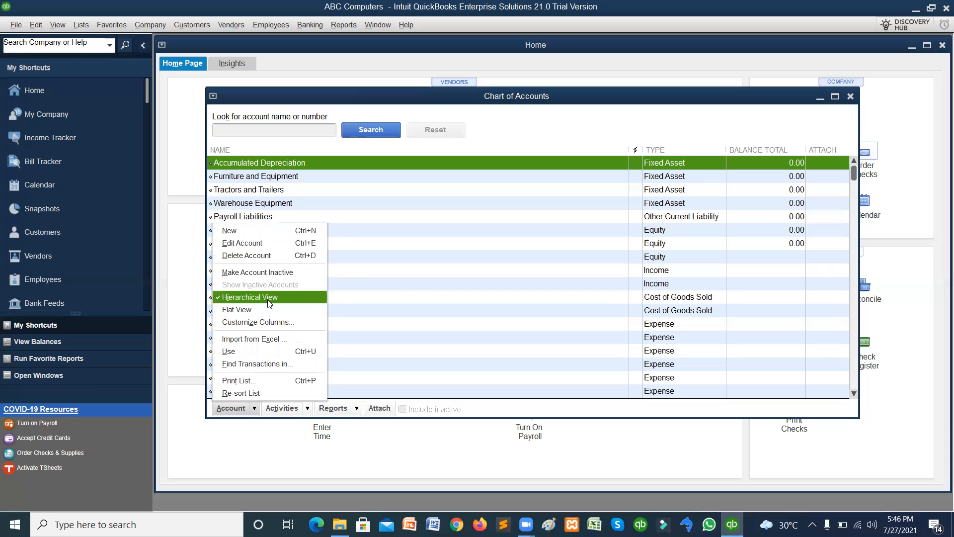
click(253, 231)
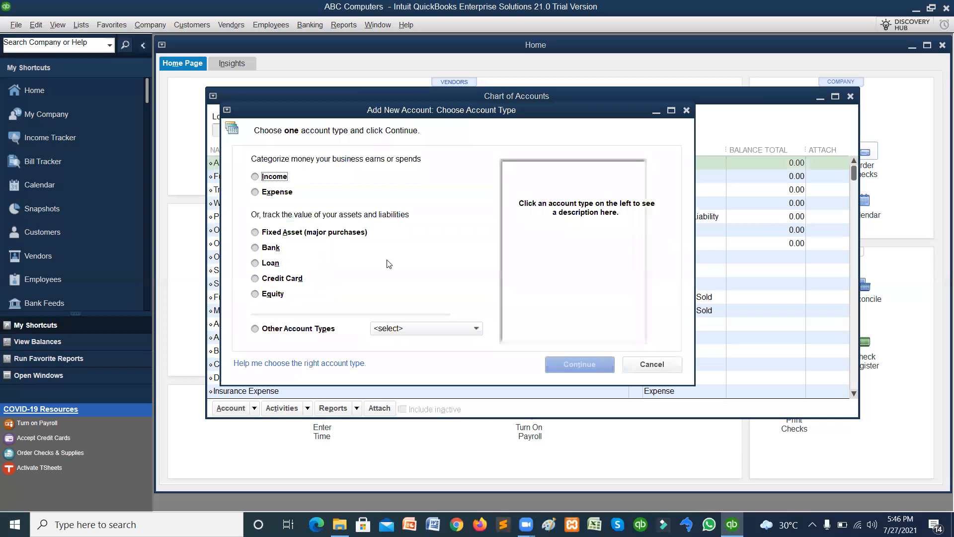
click(256, 177)
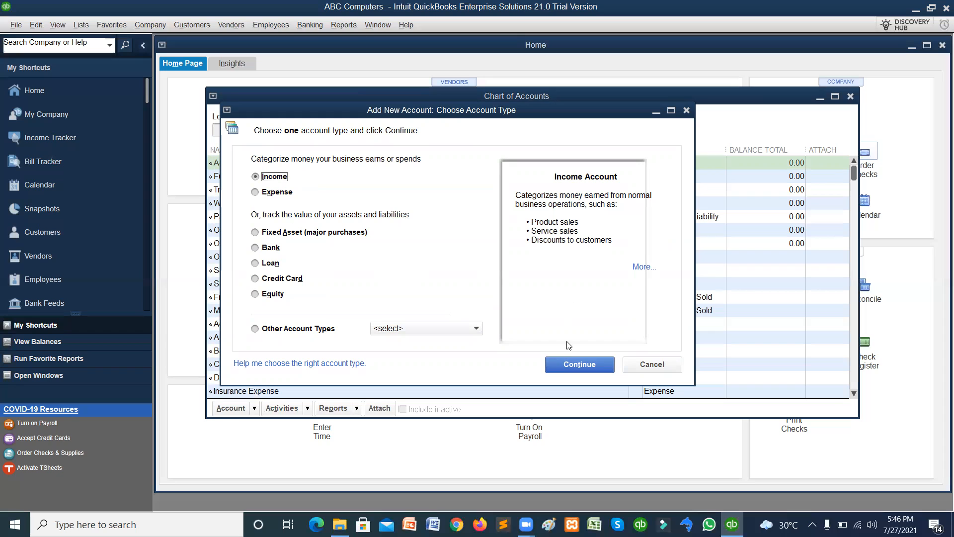
Name the income account Computer Parts Sales and make it a subaccount of Sales.
click(568, 365)
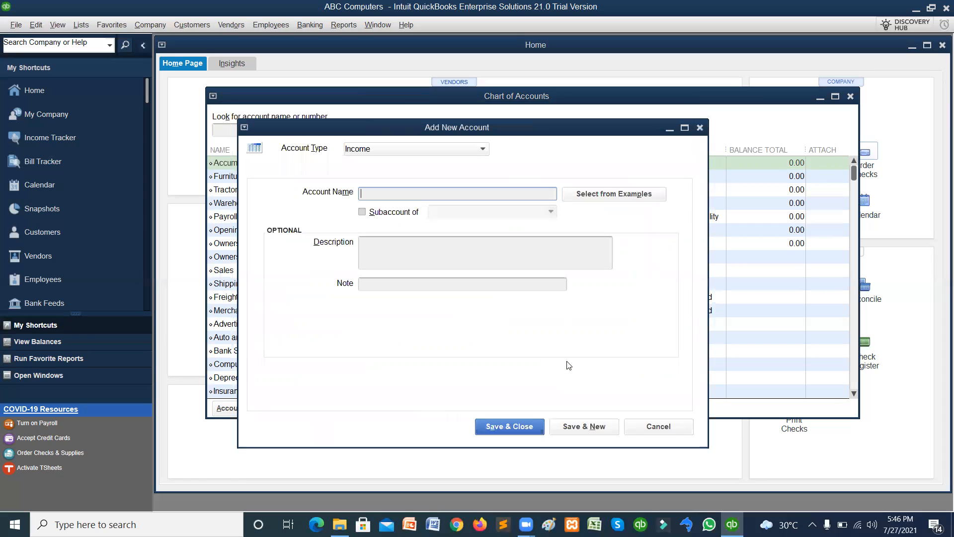
text(Sales)
click(362, 212)
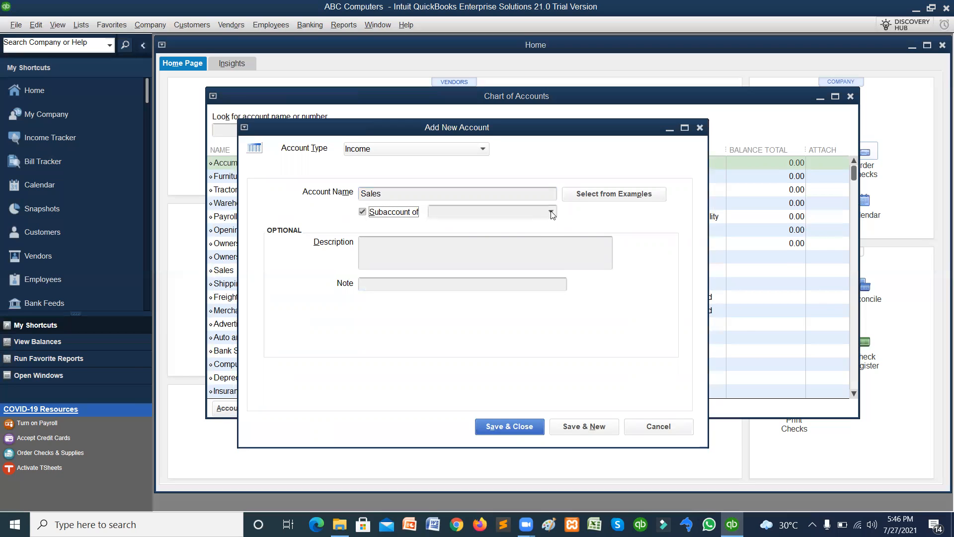
click(551, 213)
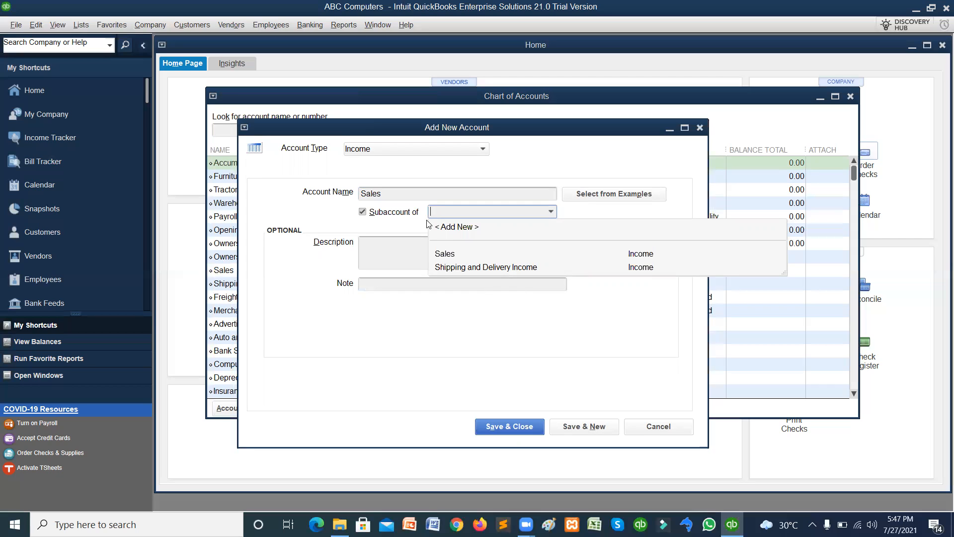
click(363, 194)
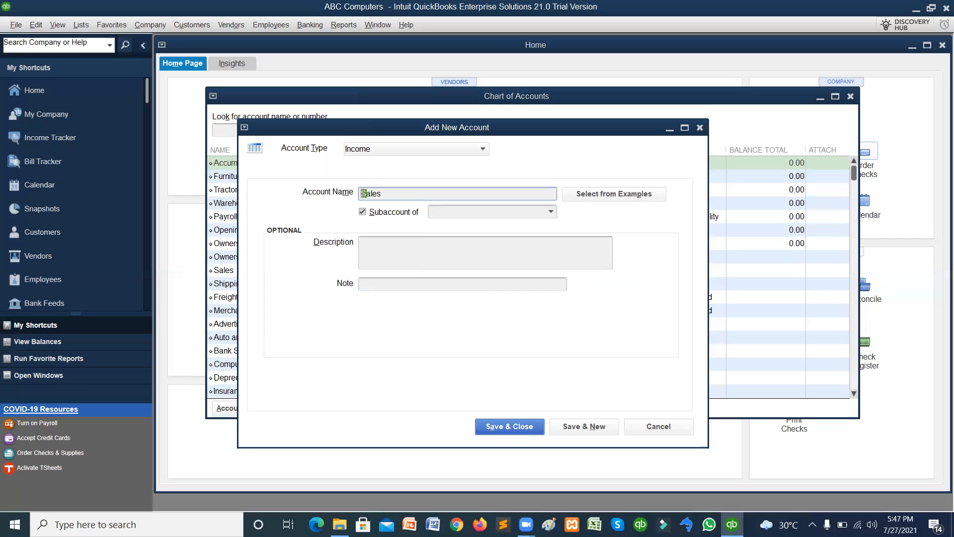
text(Computer Parts)
click(550, 212)
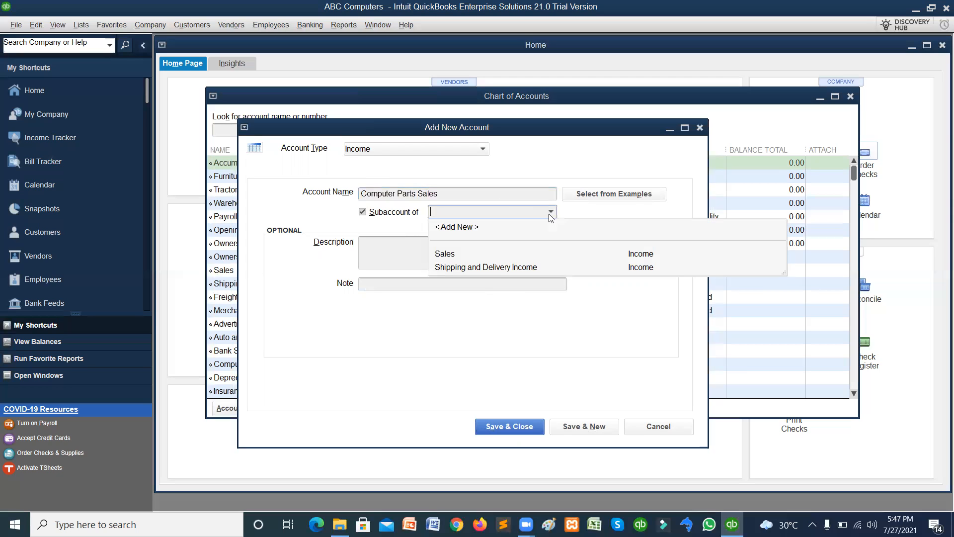
click(504, 255)
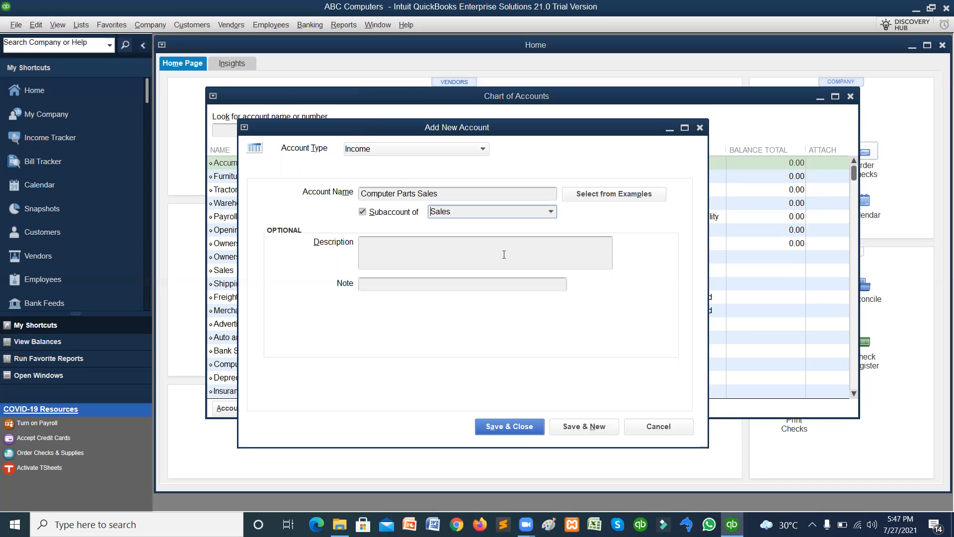
Describe the account as containing transactions about our computer parts, then save it.
click(480, 251)
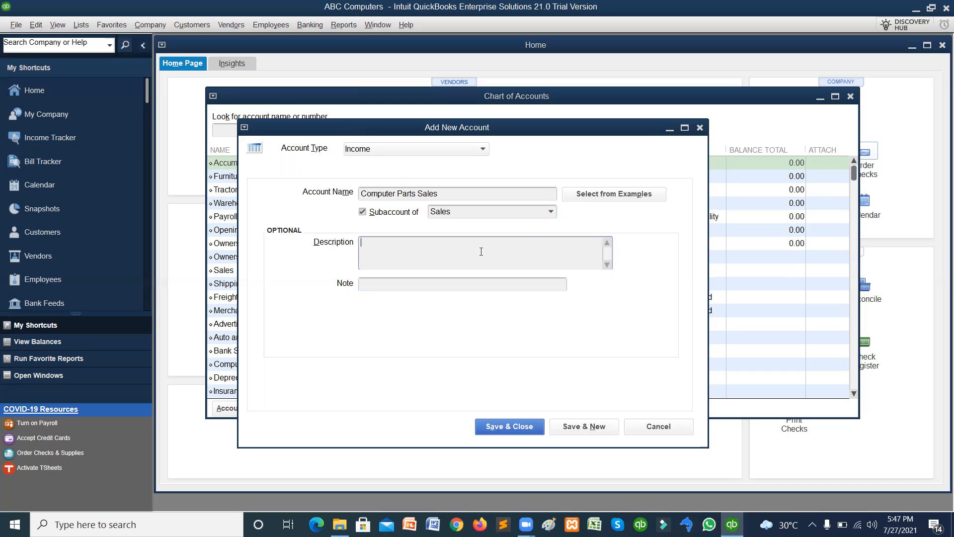
text(This account is contains transactions abou)
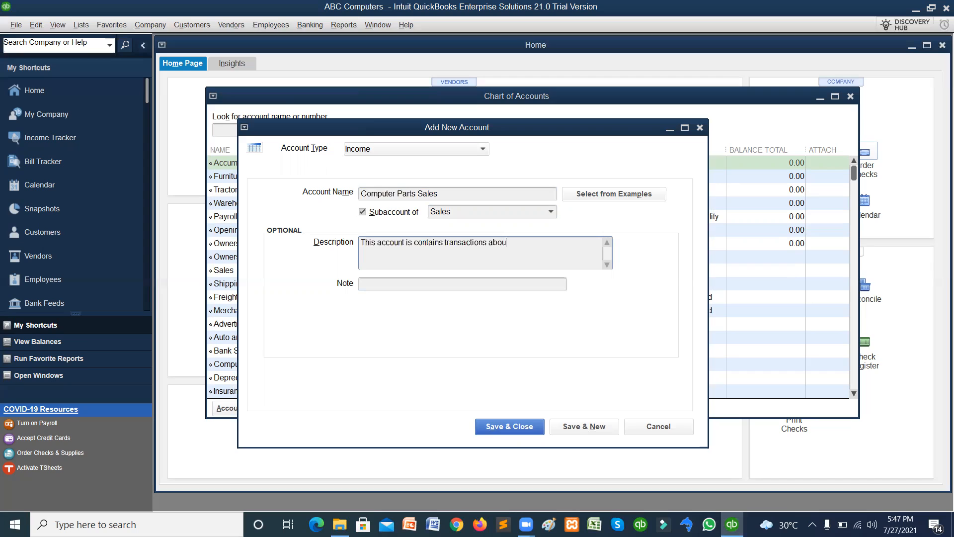
text(t our computer p)
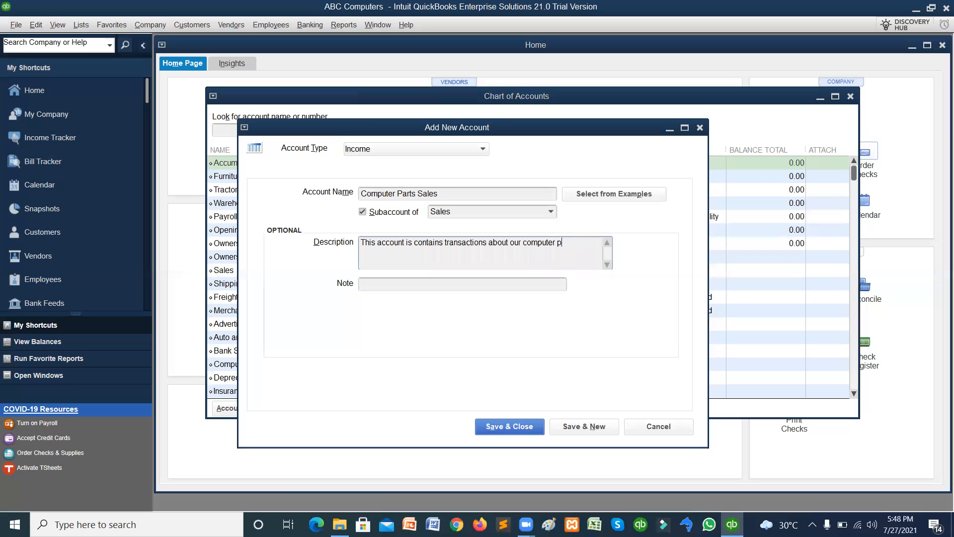
text(arts.)
click(486, 281)
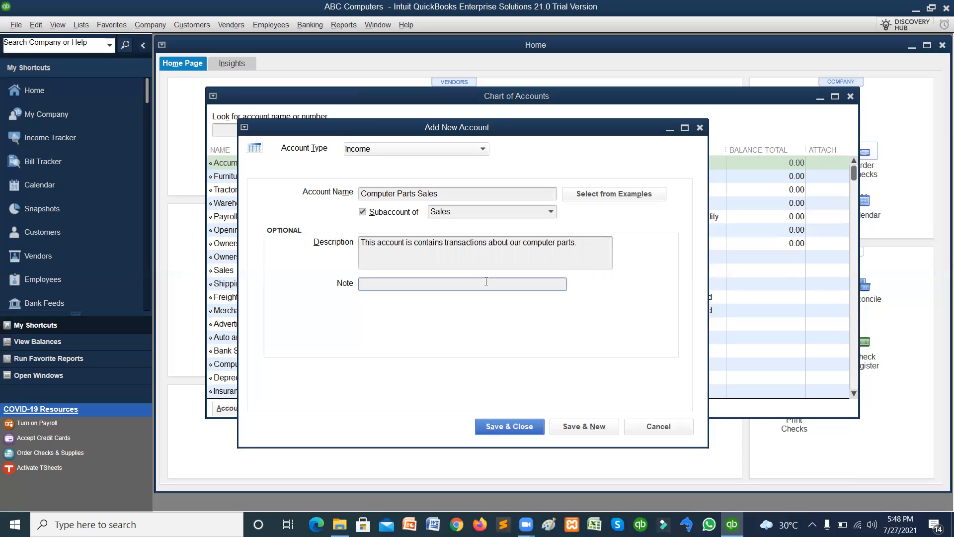
click(493, 425)
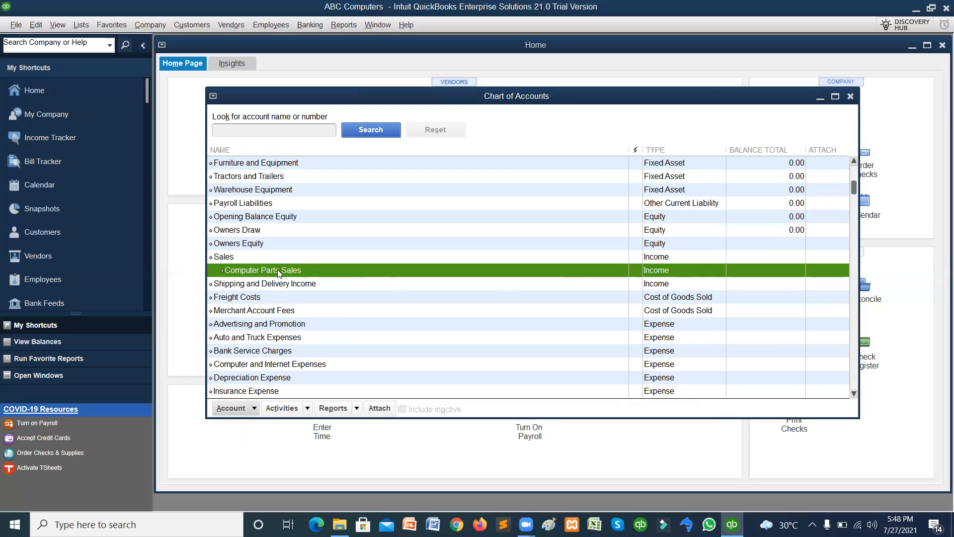
Rename the Sales subaccount 'Computer Parts Sales' to 'Computer Parts' and save it.
click(254, 408)
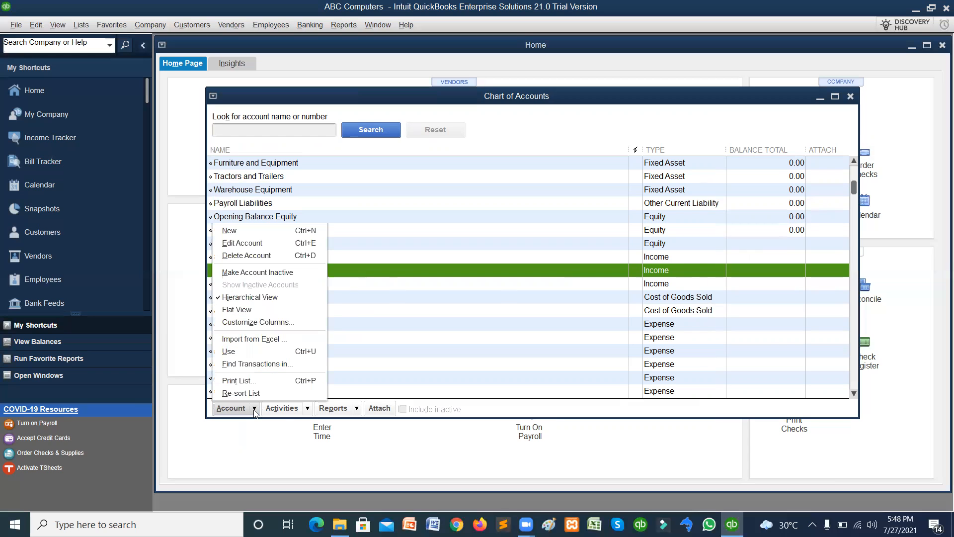
click(251, 245)
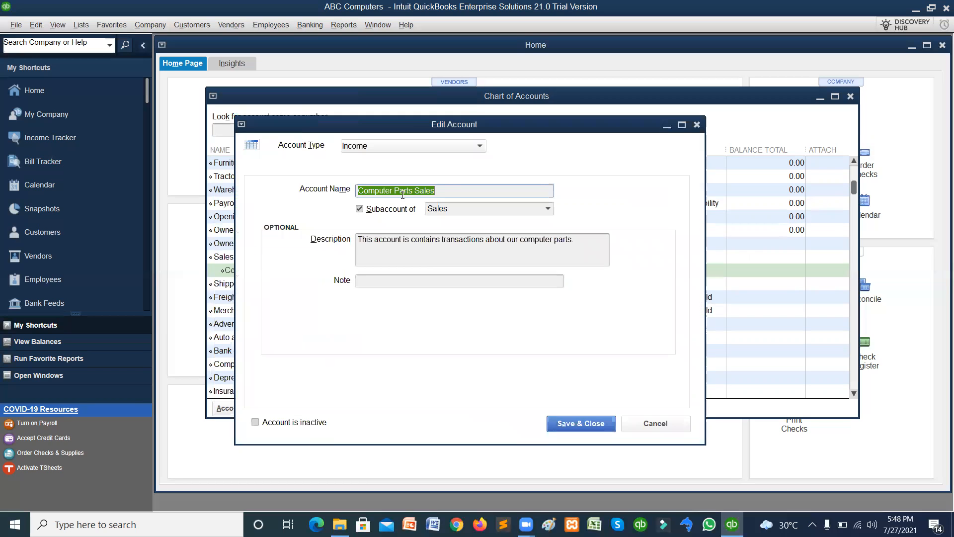
click(441, 191)
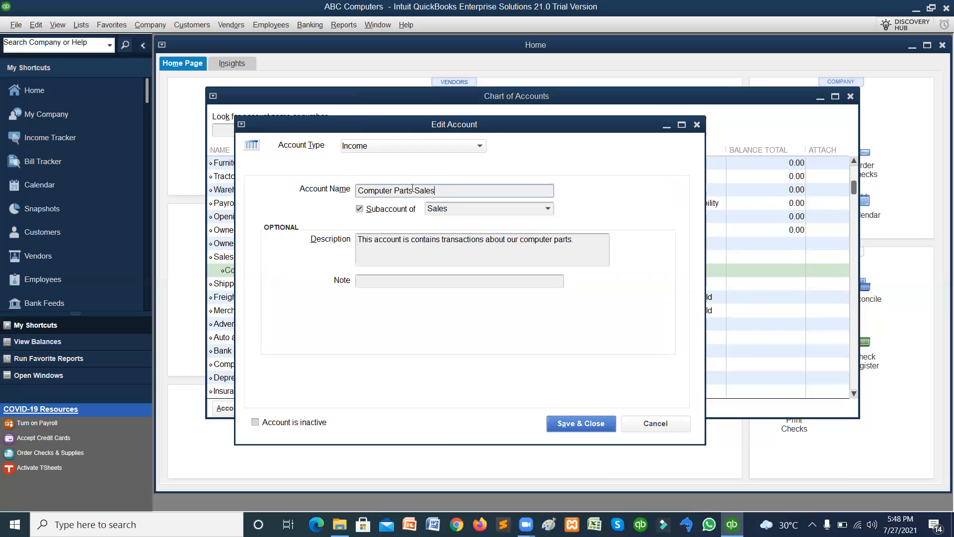
key(BackSpace)
key(BackSpace)
key(BackSpace)
key(BackSpace)
key(BackSpace)
click(565, 422)
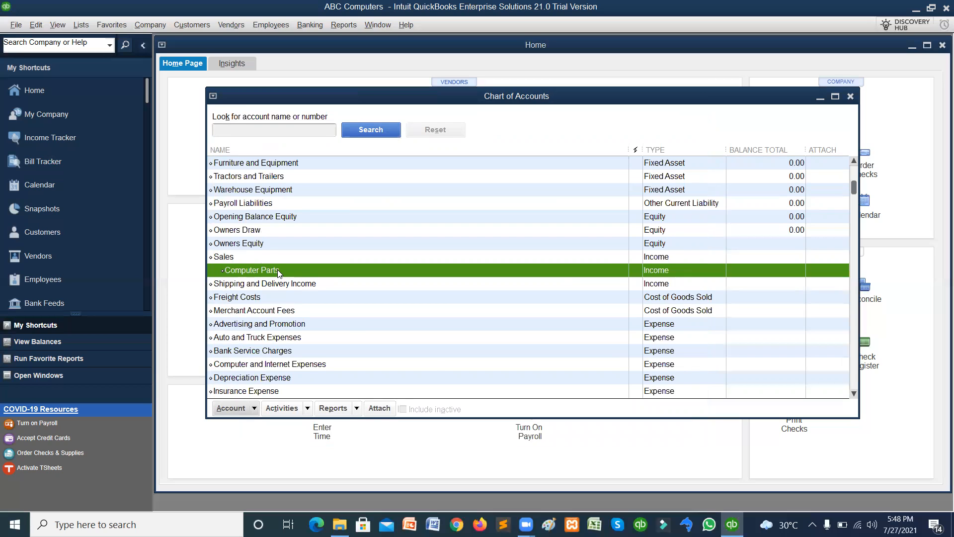
Make Computer Parts inactive, then show inactive accounts and reactivate it.
click(254, 409)
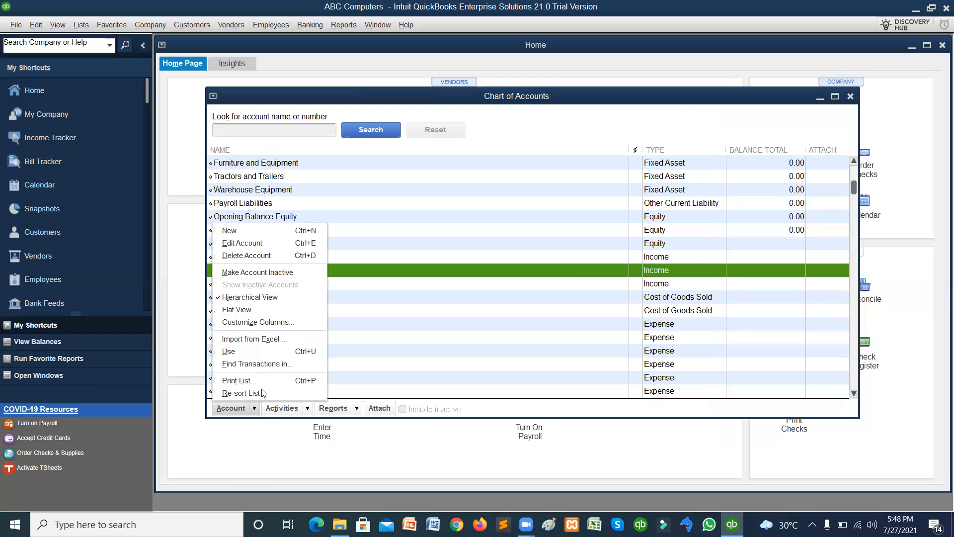
click(262, 273)
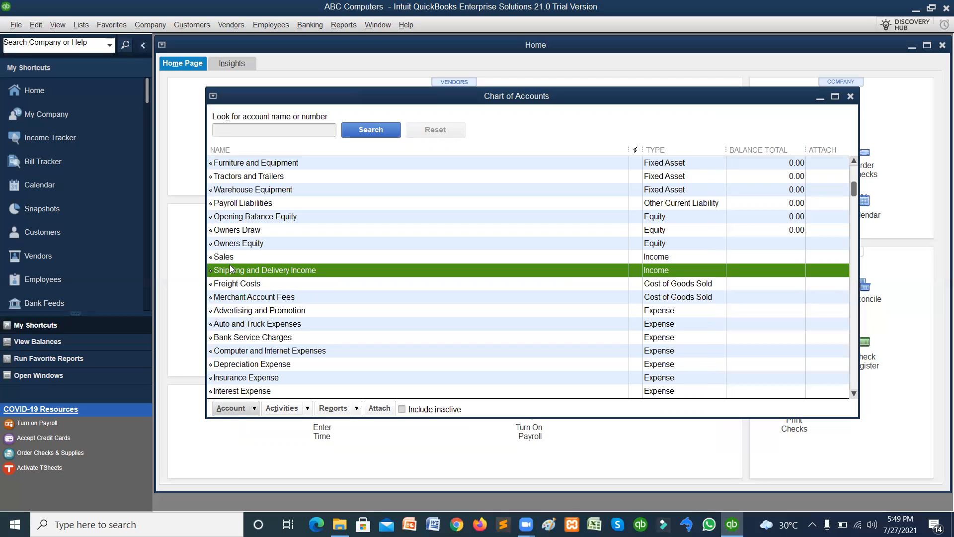
click(402, 410)
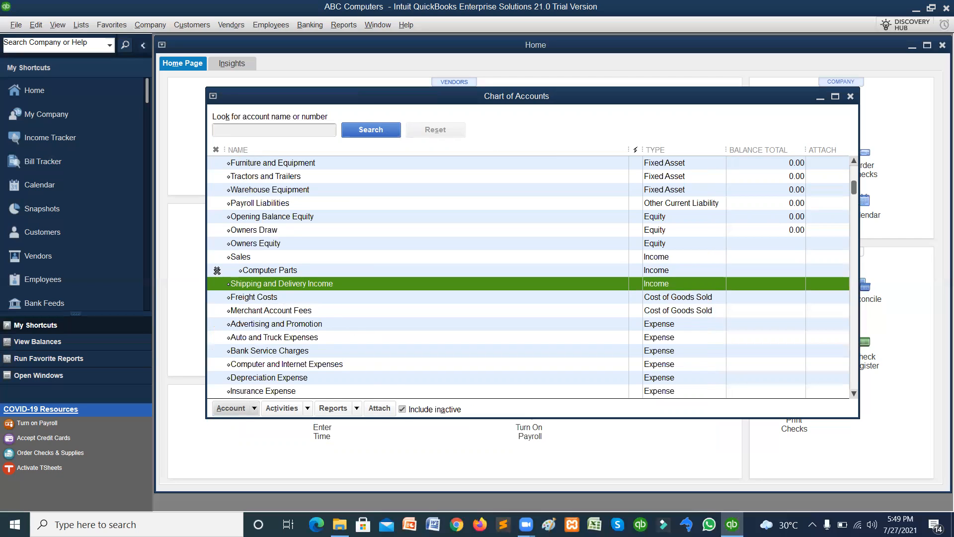
click(216, 269)
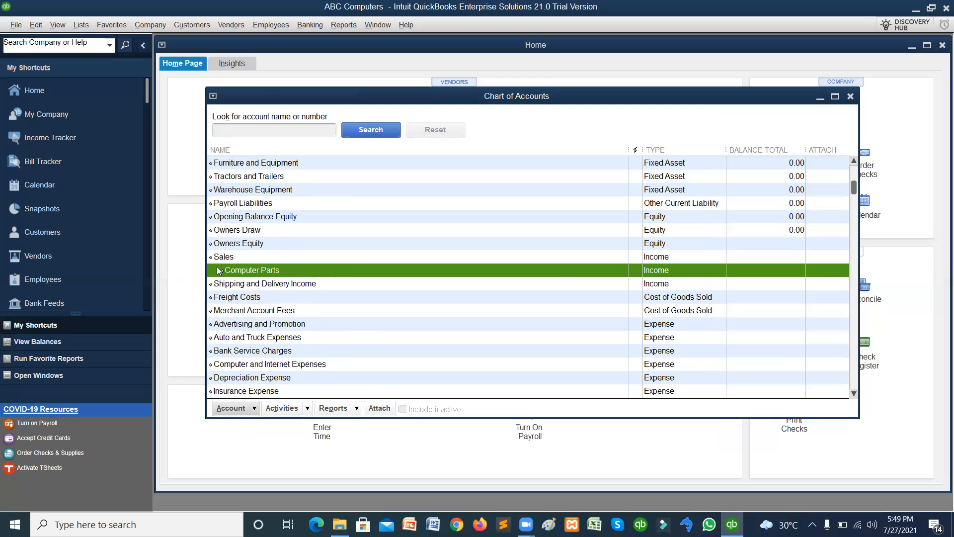
Make the Computer Parts account inactive again.
click(254, 408)
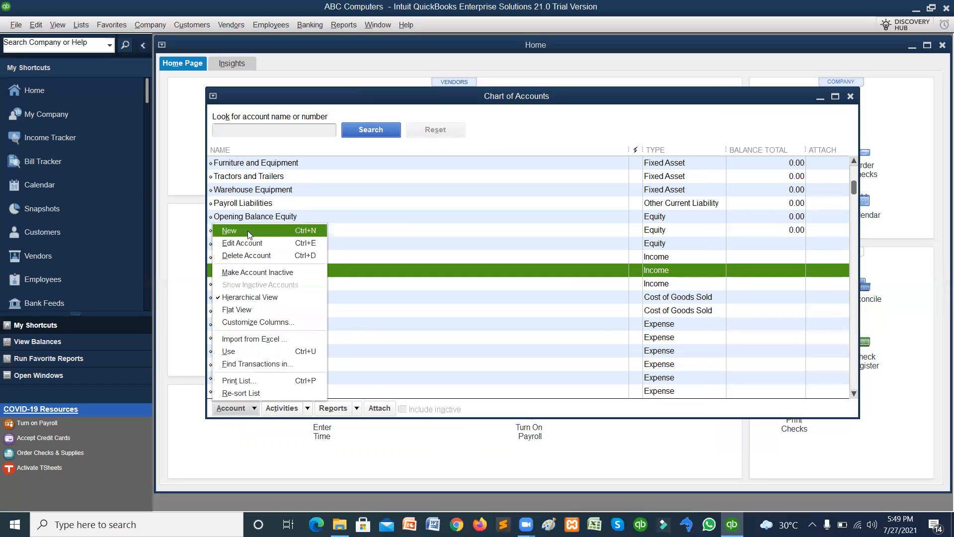
click(255, 273)
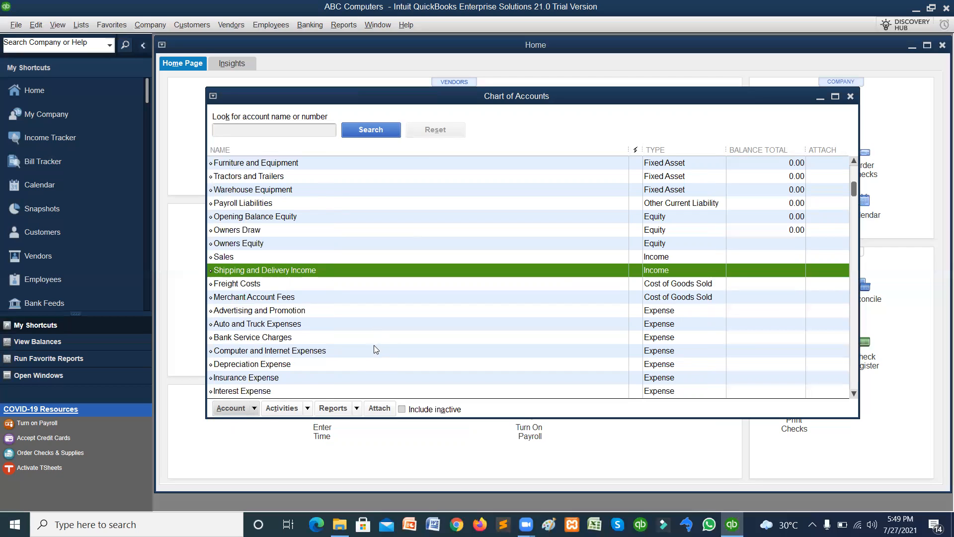
click(279, 128)
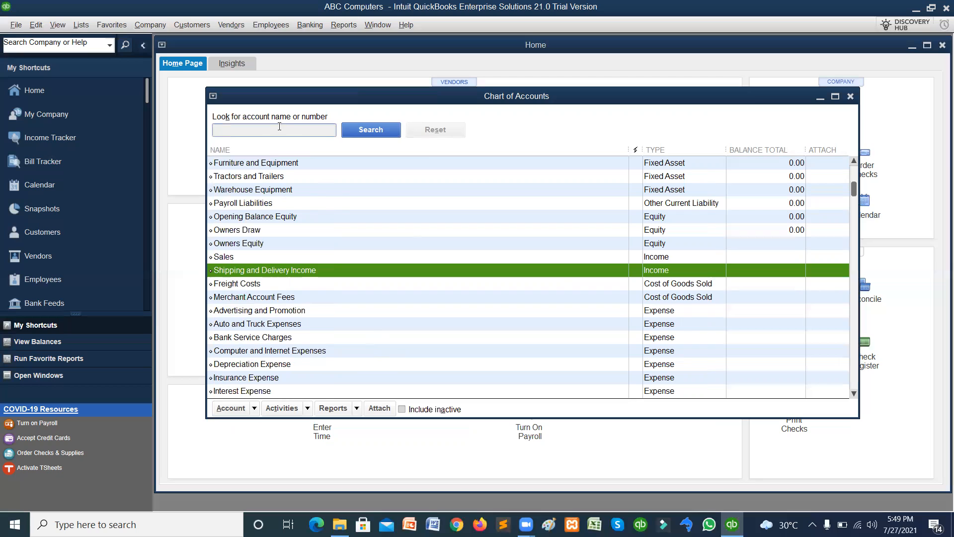
Search the account list for 'parts', then reset to the full list.
text(parts)
click(371, 130)
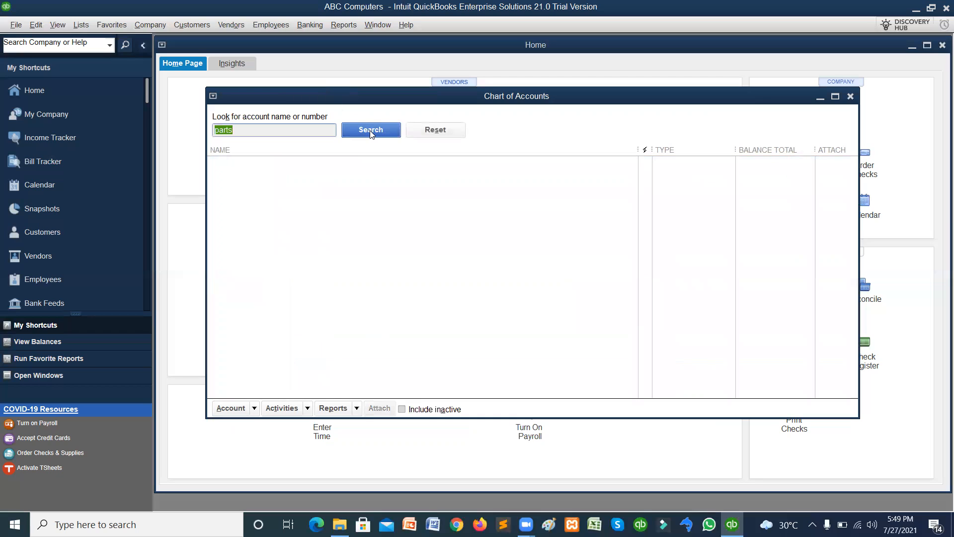
click(238, 126)
key(BackSpace)
key(BackSpace)
key(BackSpace)
key(BackSpace)
click(455, 133)
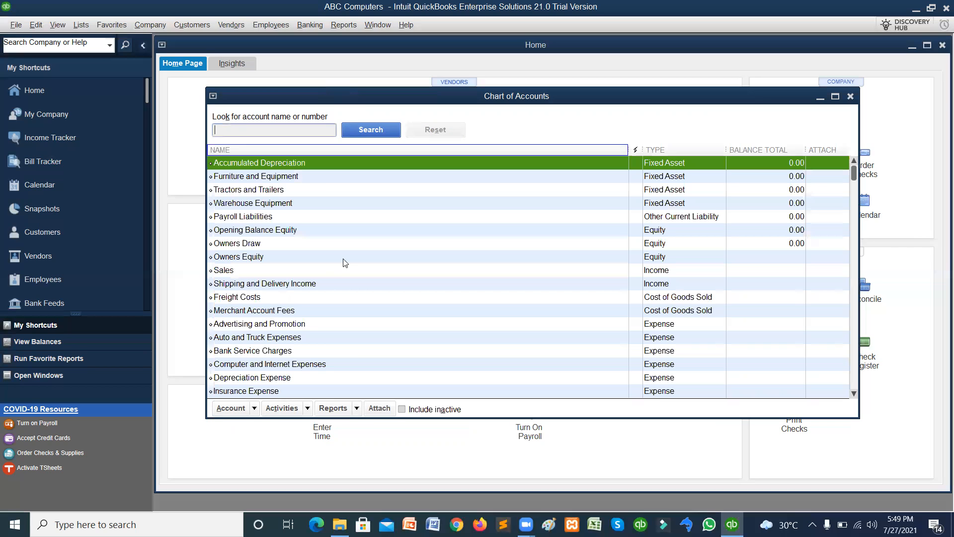
Include inactive accounts, search 'parts' again, then reset the search.
click(402, 408)
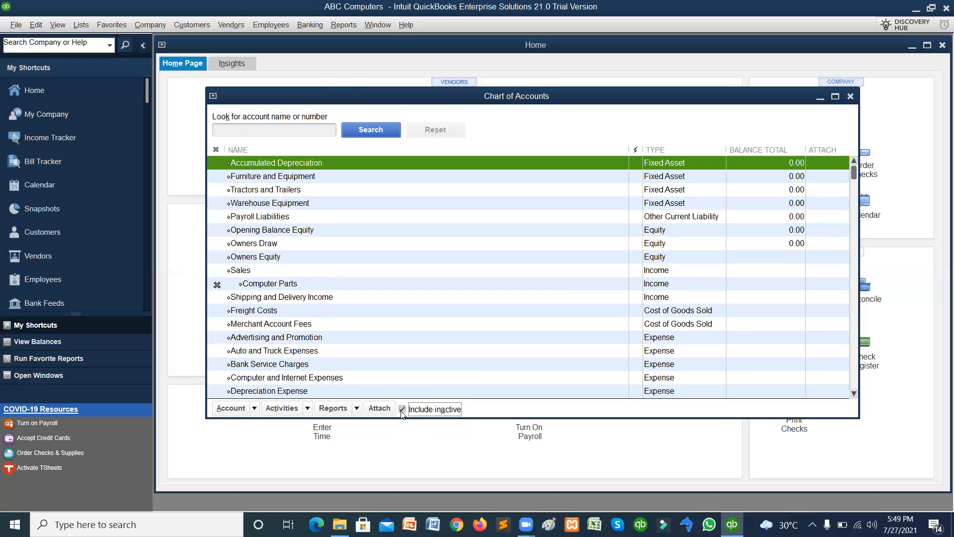
click(285, 128)
text(parts)
click(367, 131)
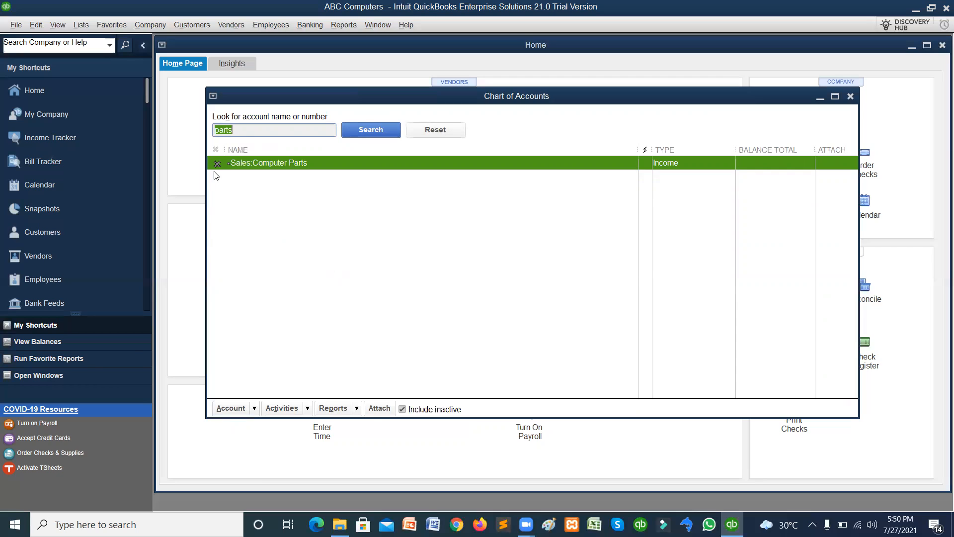
click(426, 131)
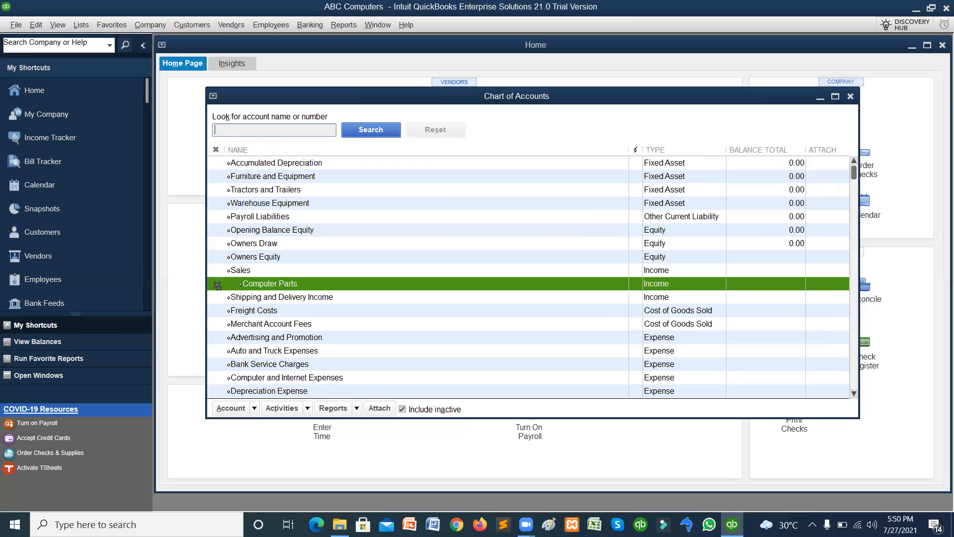
Reactivate Computer Parts and switch the Chart of Accounts to Flat View.
click(217, 284)
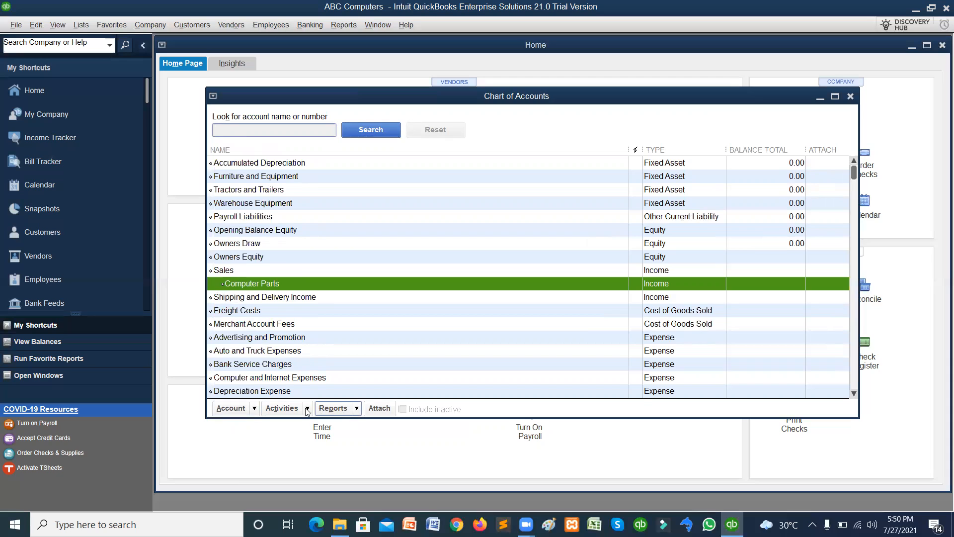
click(255, 408)
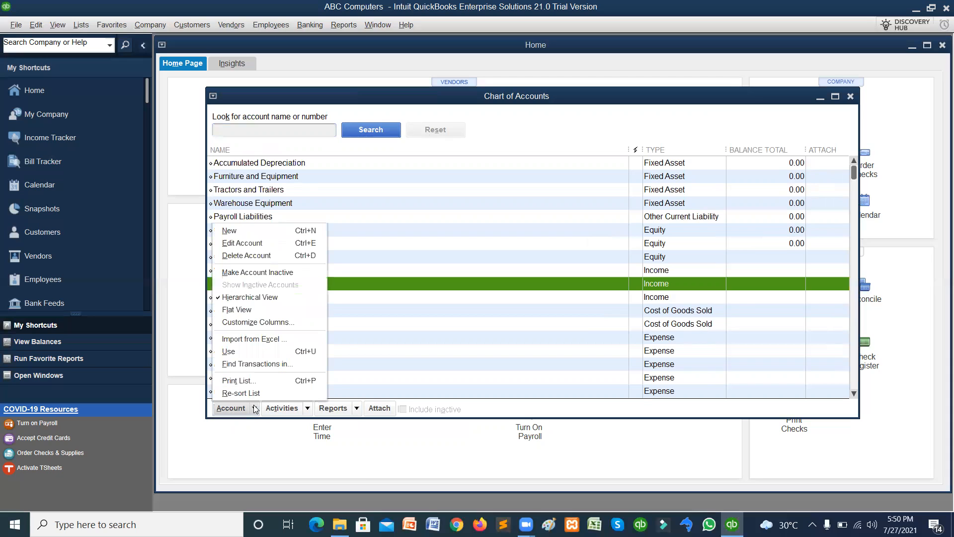
click(275, 310)
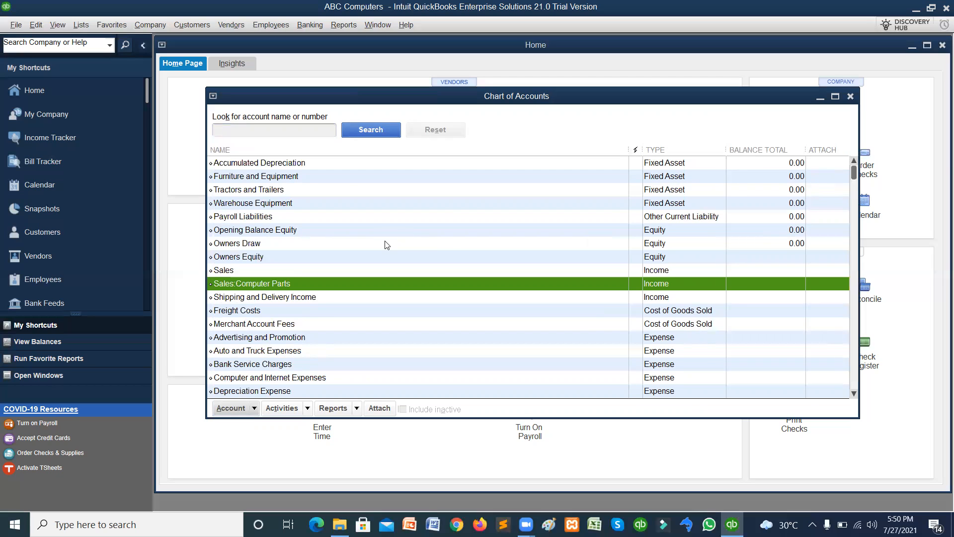
click(254, 407)
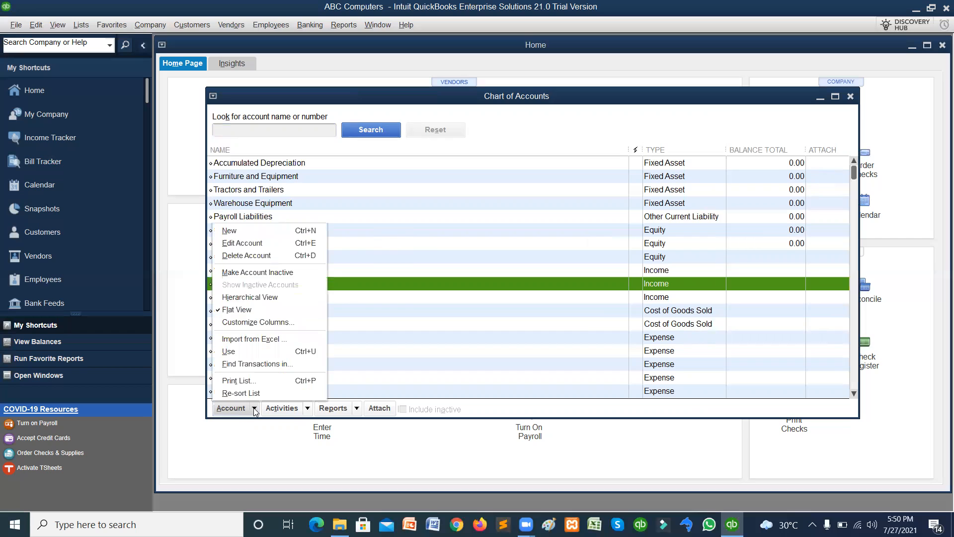
Add the Accnt. # column to the Chart of Accounts through Customize Columns.
click(255, 321)
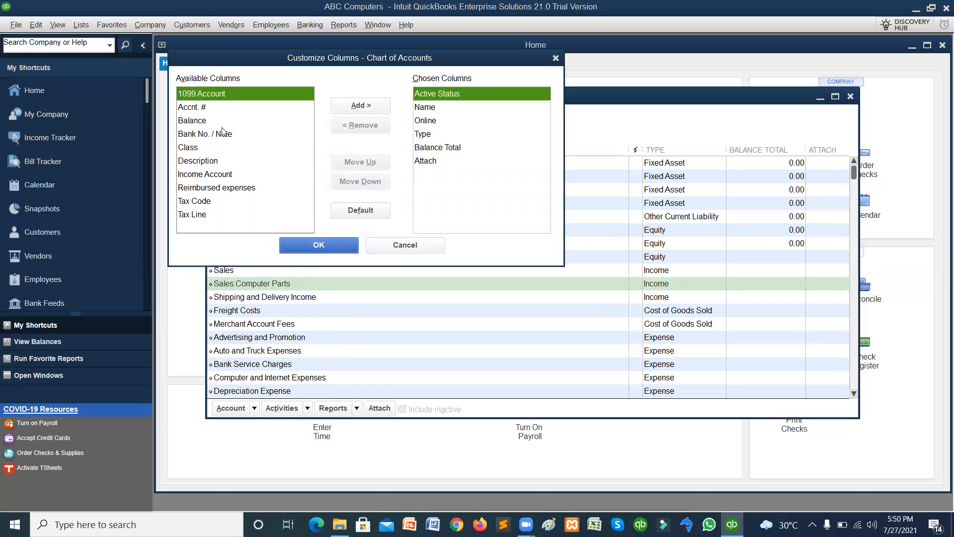
click(184, 110)
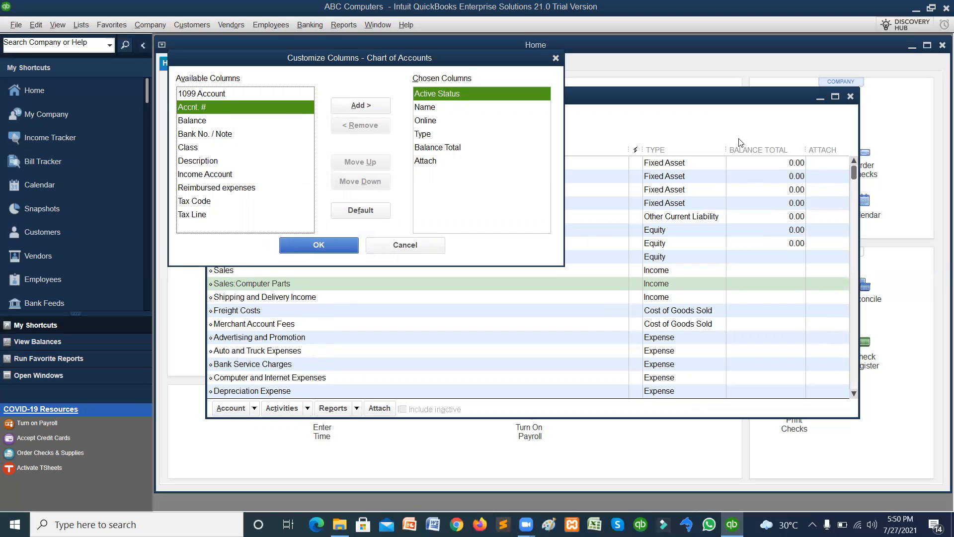
click(374, 106)
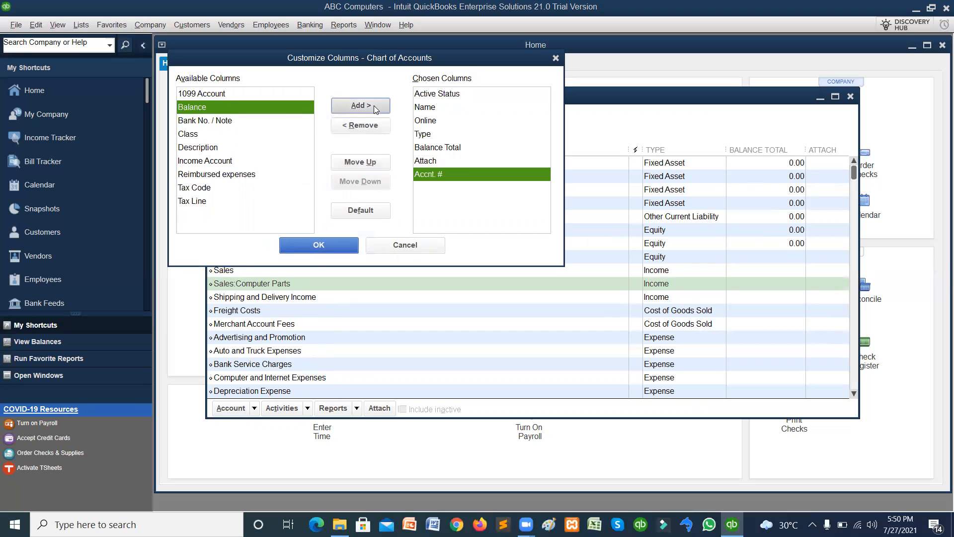
click(318, 245)
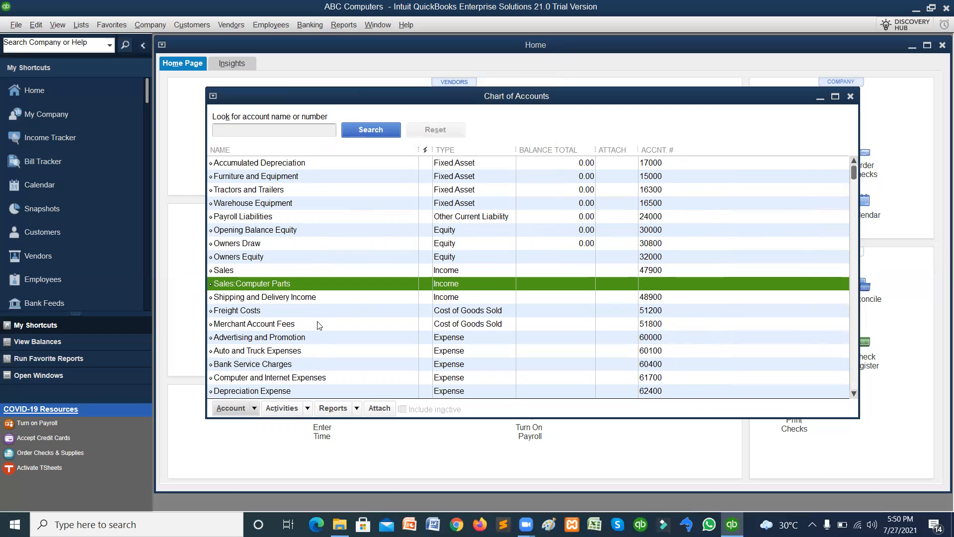
Select the Advertising and Promotion account, then launch Excel from the taskbar.
click(254, 408)
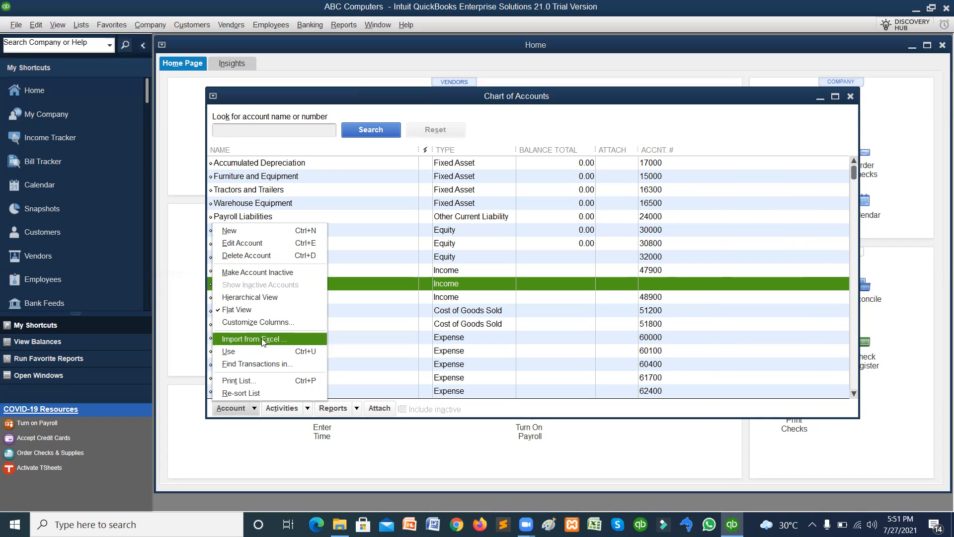
key(Escape)
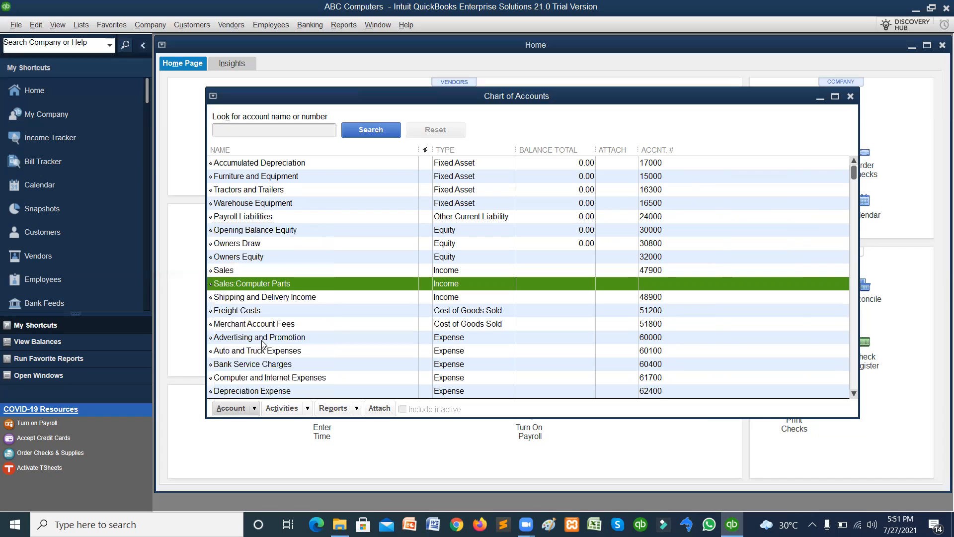
click(262, 338)
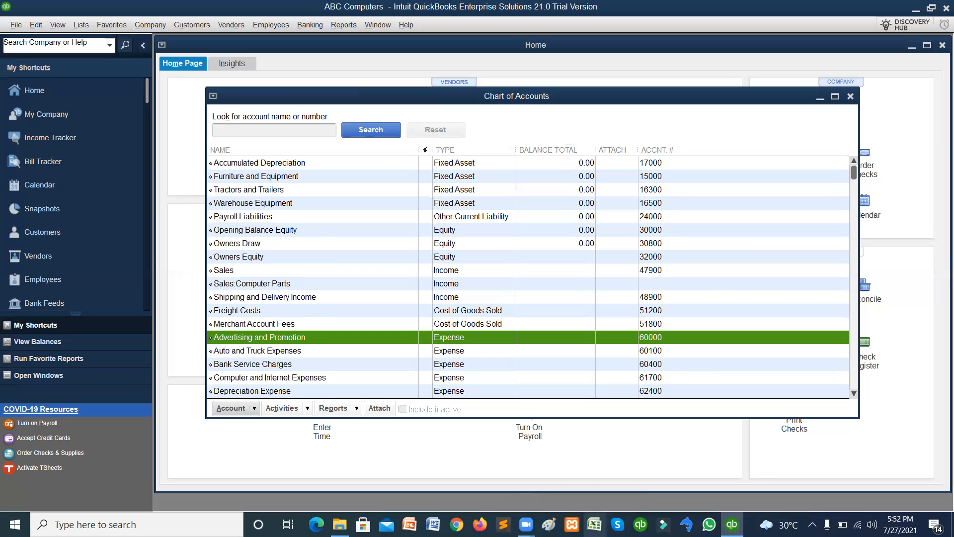
click(594, 524)
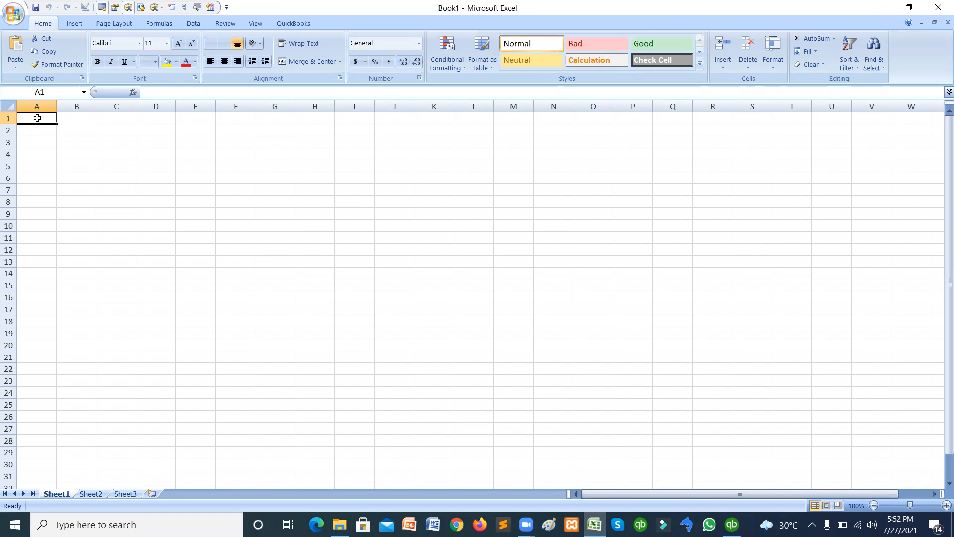
Enter the headings Name, Type and Balance Total in cells A1 to C1.
text(Name)
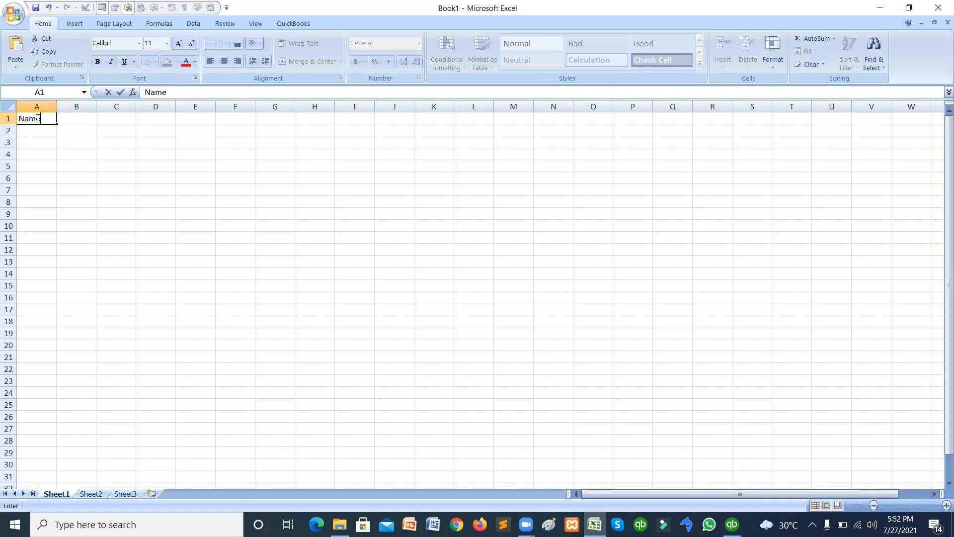
key(Tab)
key(alt+Tab)
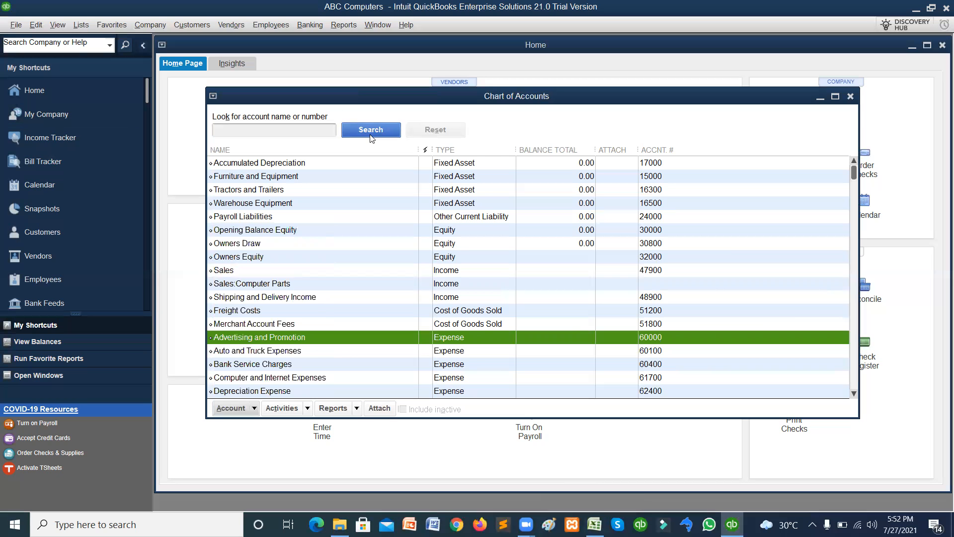
key(alt+Tab)
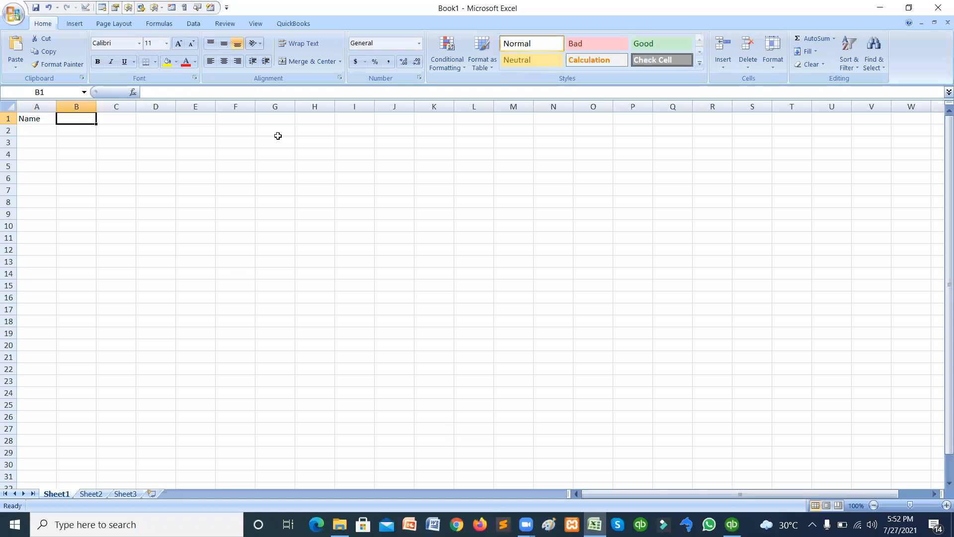
text(Type)
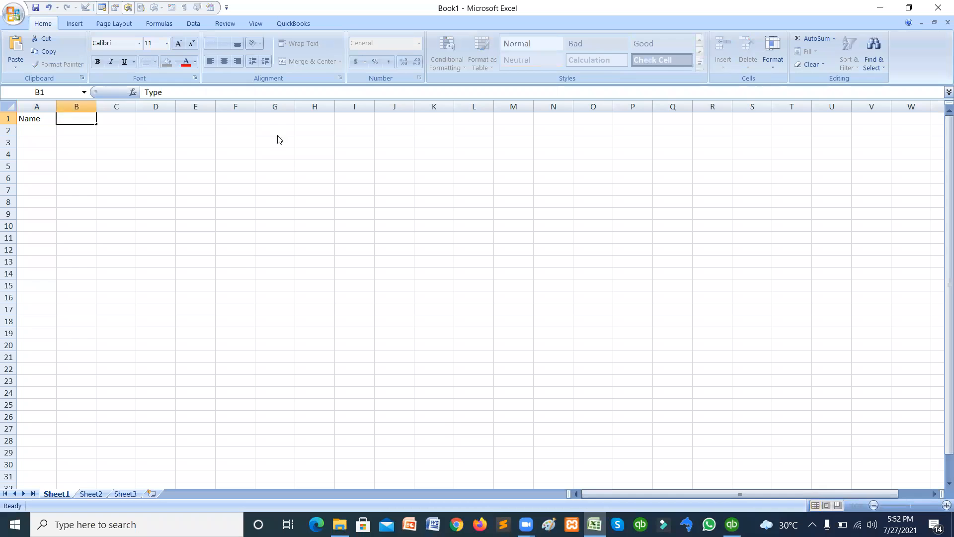
key(Tab)
key(alt+Tab)
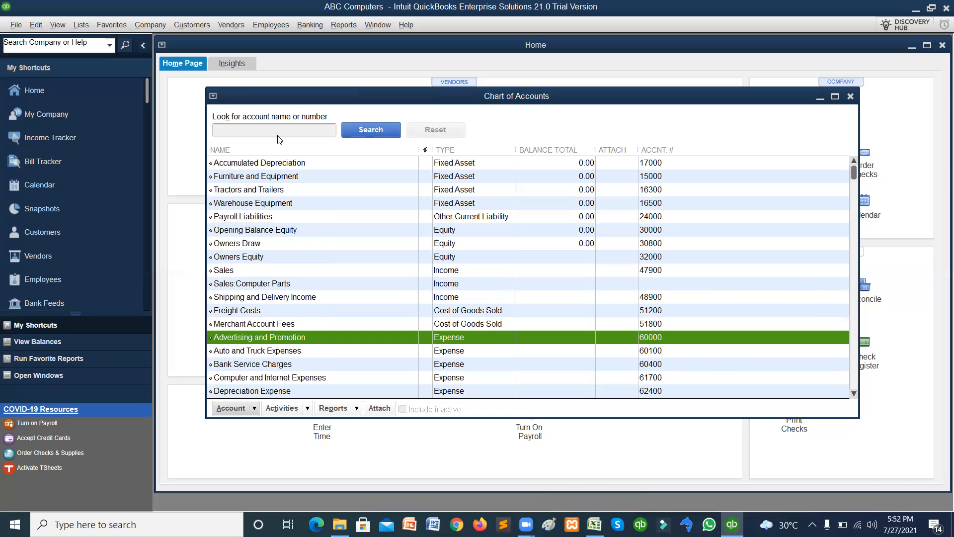
key(alt+Tab)
key(alt+Tab)
key(alt+Tab)
text(B)
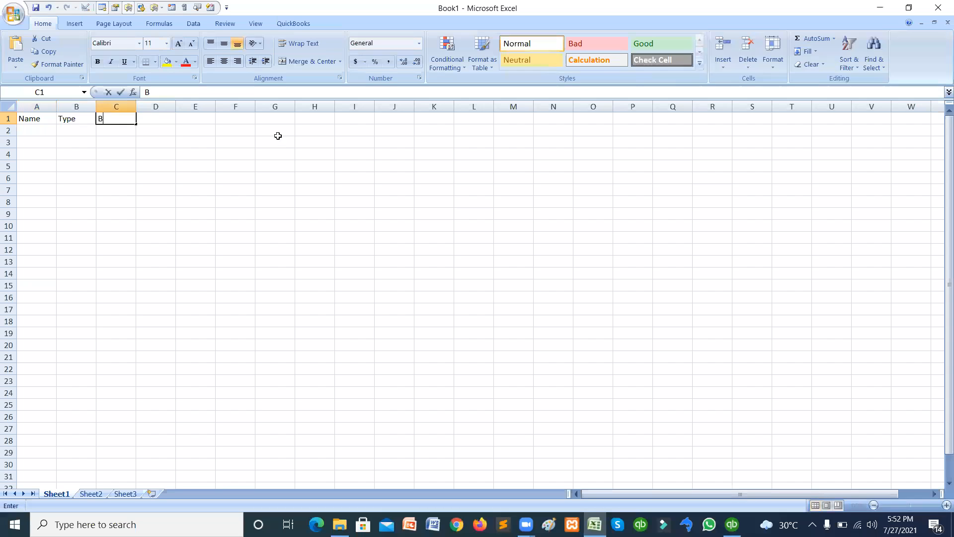
text(alance Total)
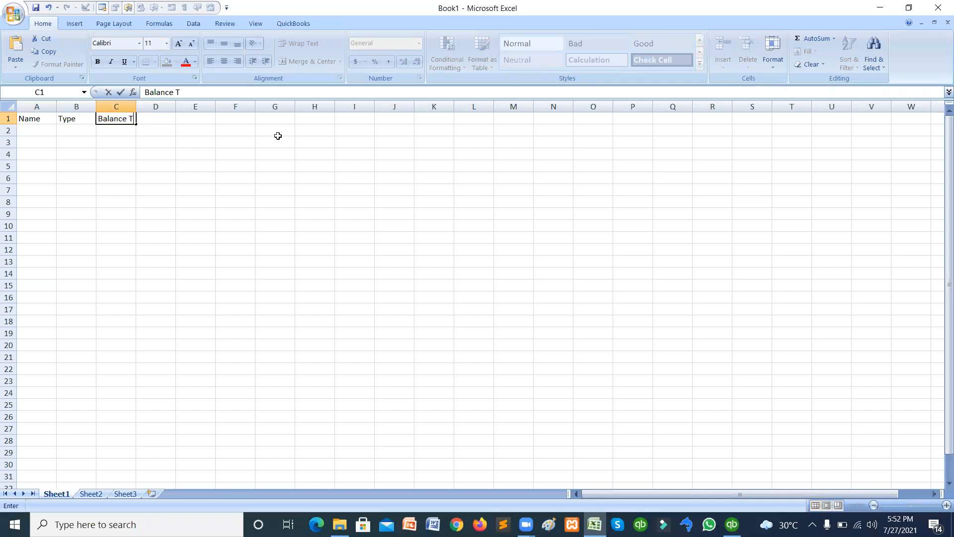
key(Tab)
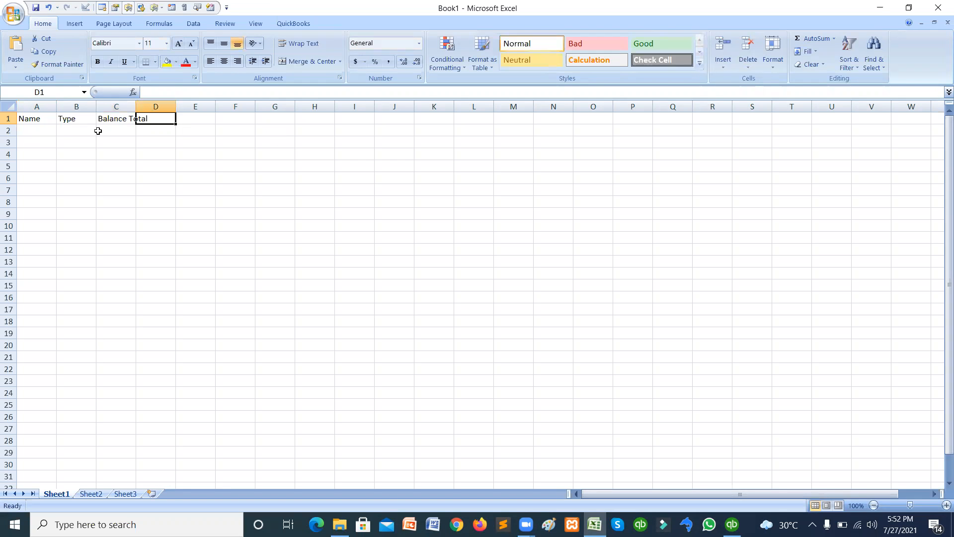
Add the row Software, Income, 100,000 and widen column C.
click(36, 130)
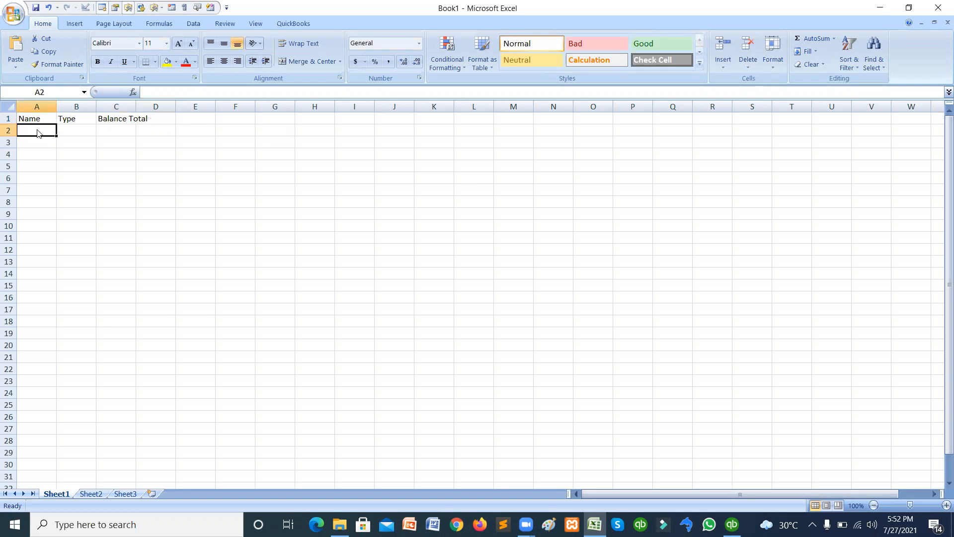
key(alt+Tab)
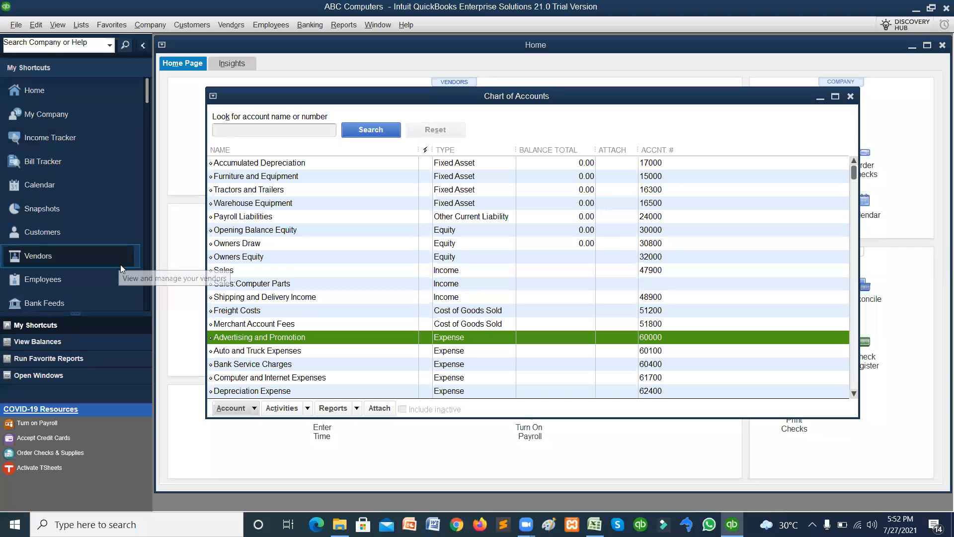
click(228, 284)
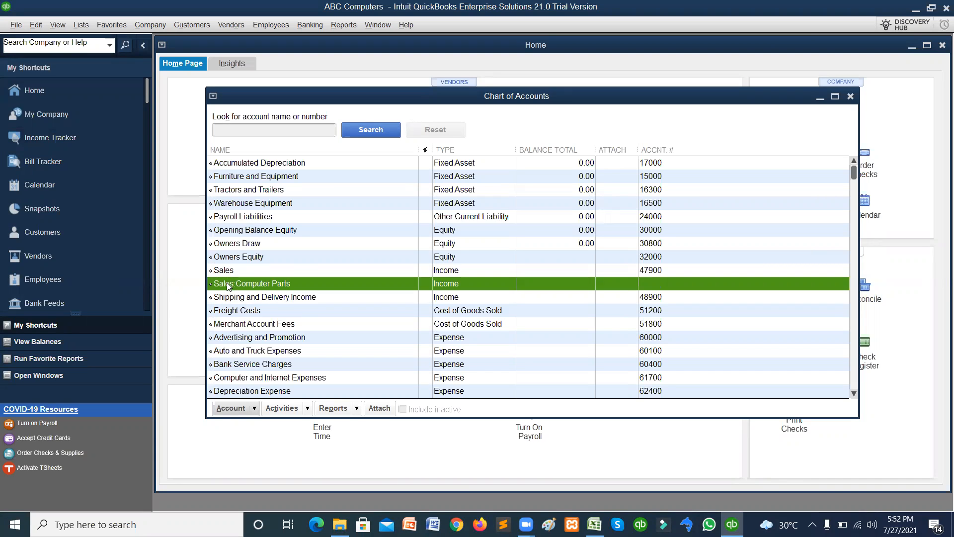
key(alt+Tab)
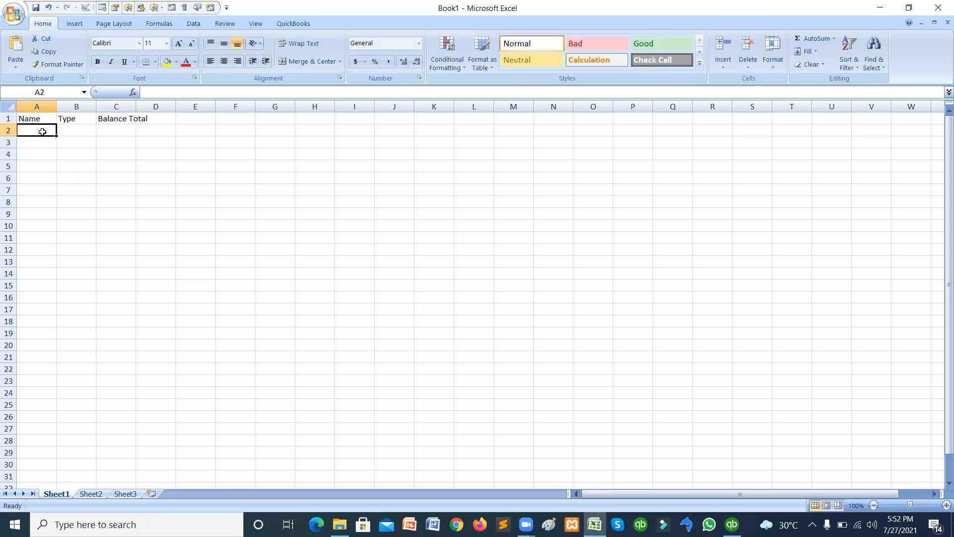
text(Software)
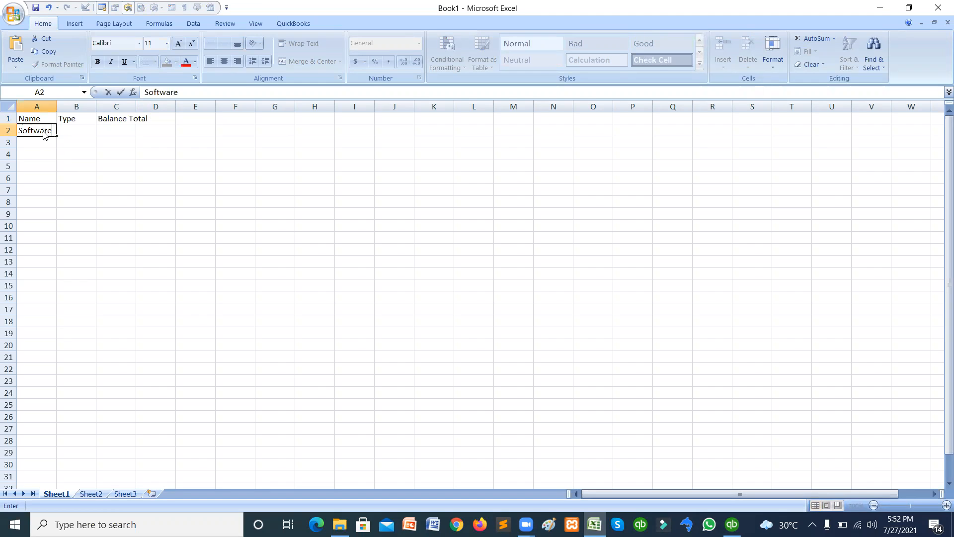
key(Tab)
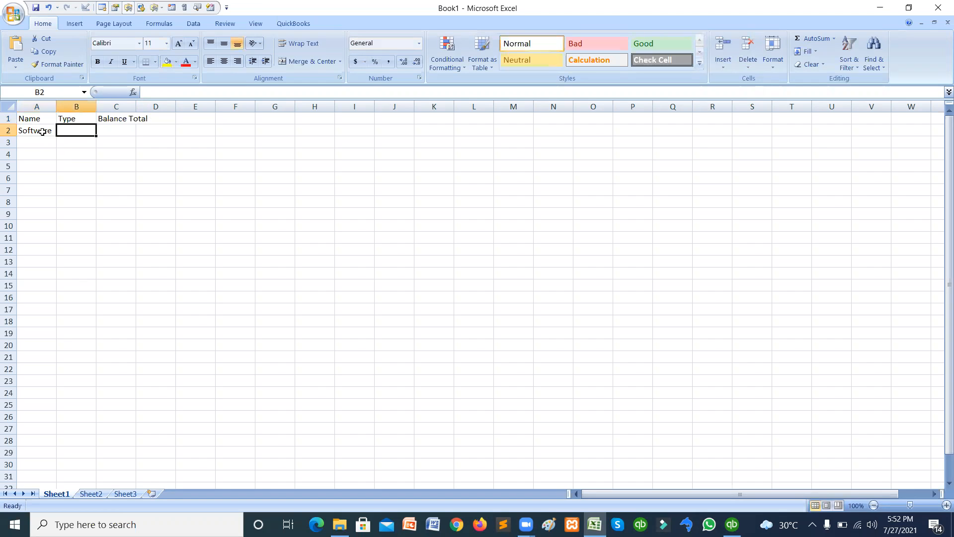
text(Income)
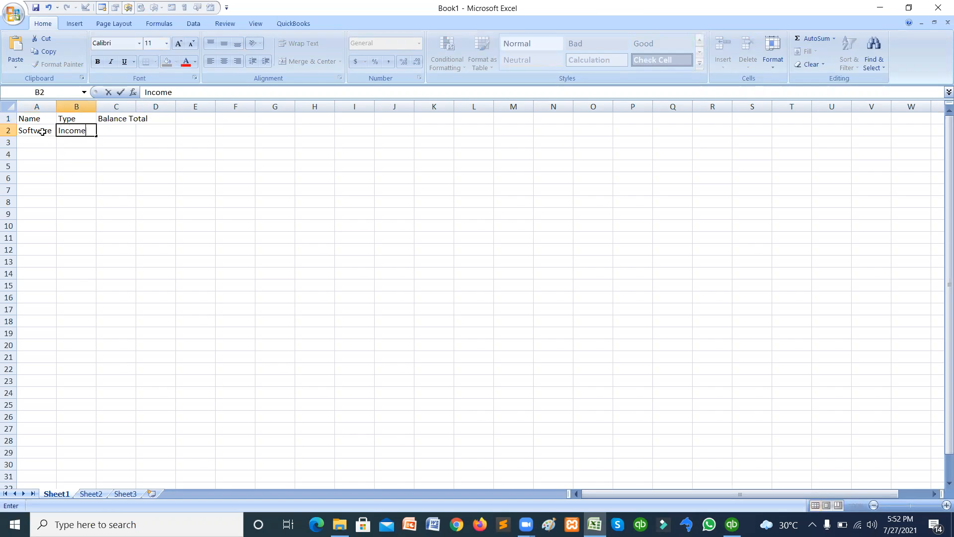
key(Tab)
text(1)
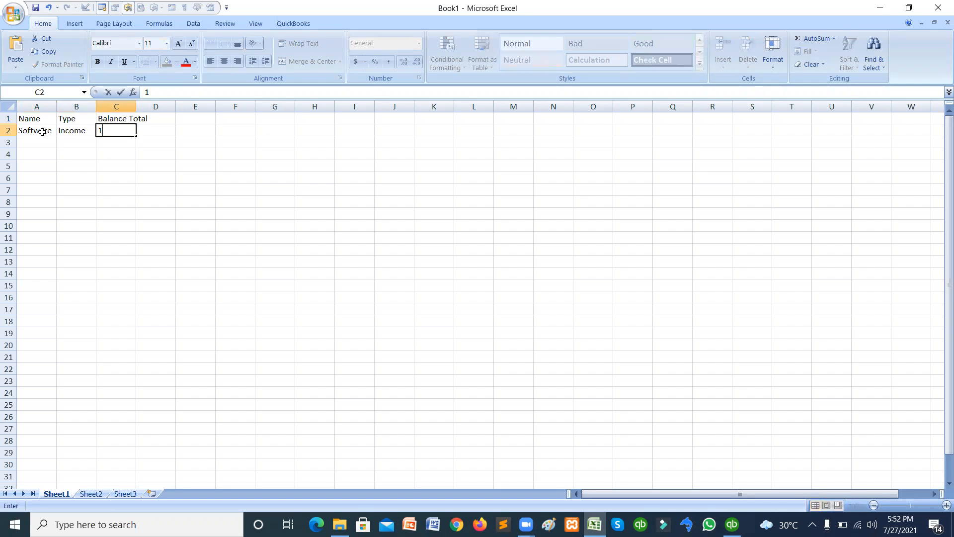
text(0,0000)
key(Tab)
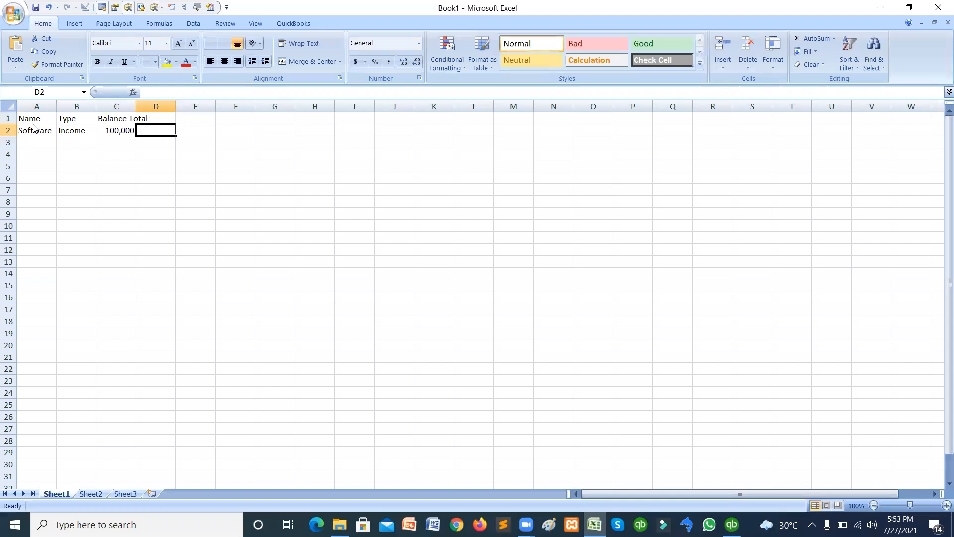
drag(136, 107, 150, 107)
Add the row Hardware, Income, 10,000 below it.
click(43, 142)
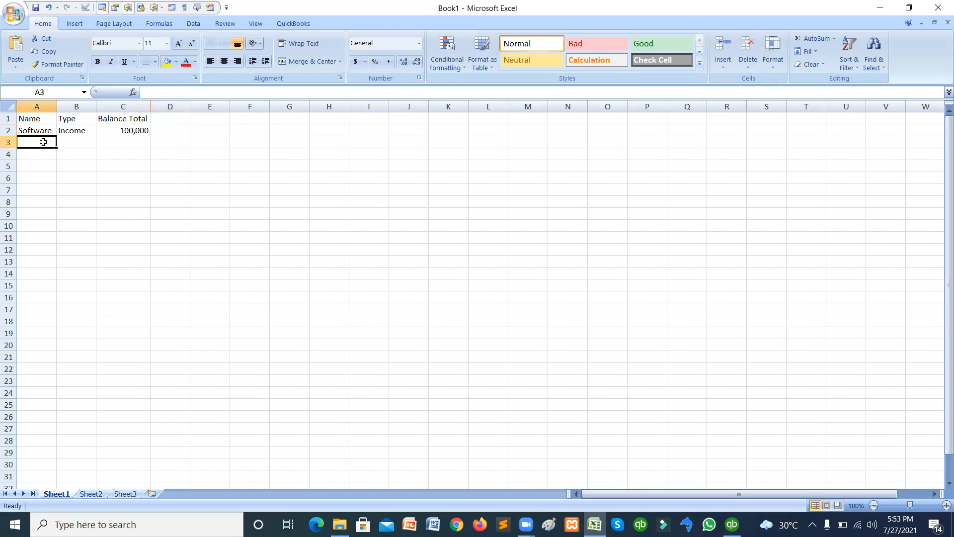
key(alt+Tab)
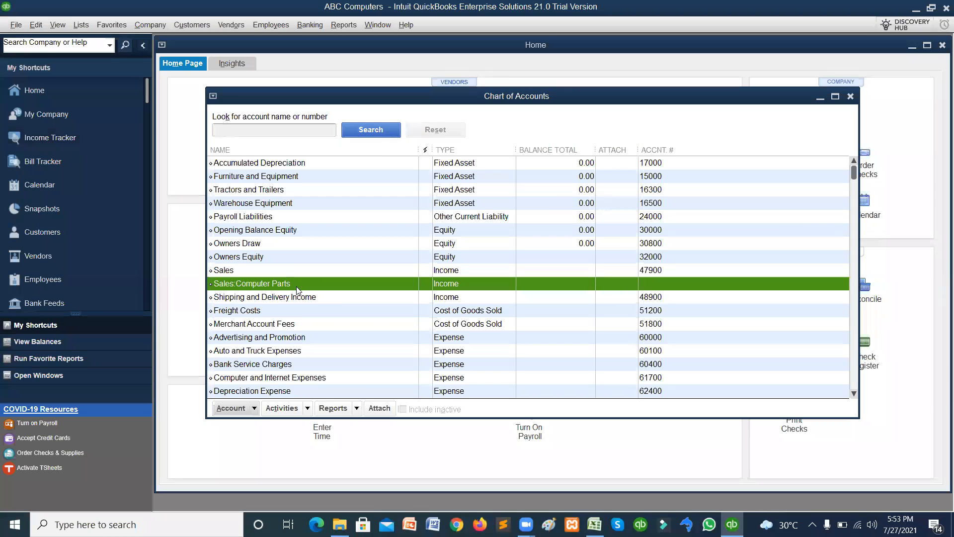
key(alt+Tab)
text(Hardware)
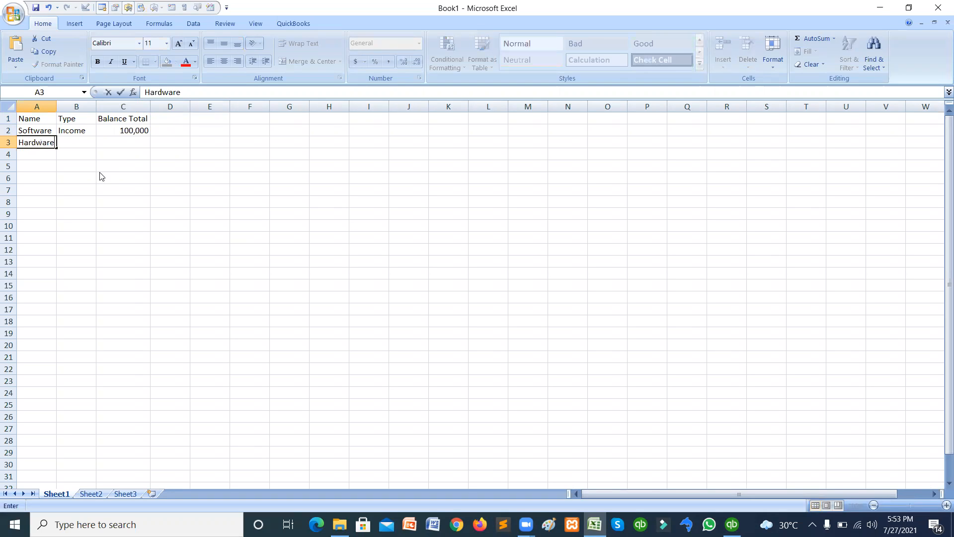
key(Tab)
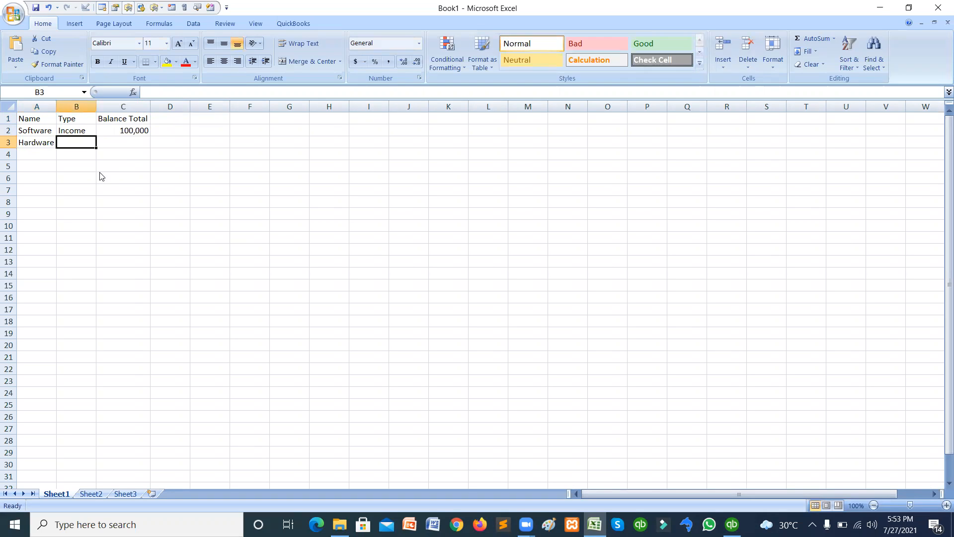
text(Income)
key(Tab)
text(10,000)
key(Tab)
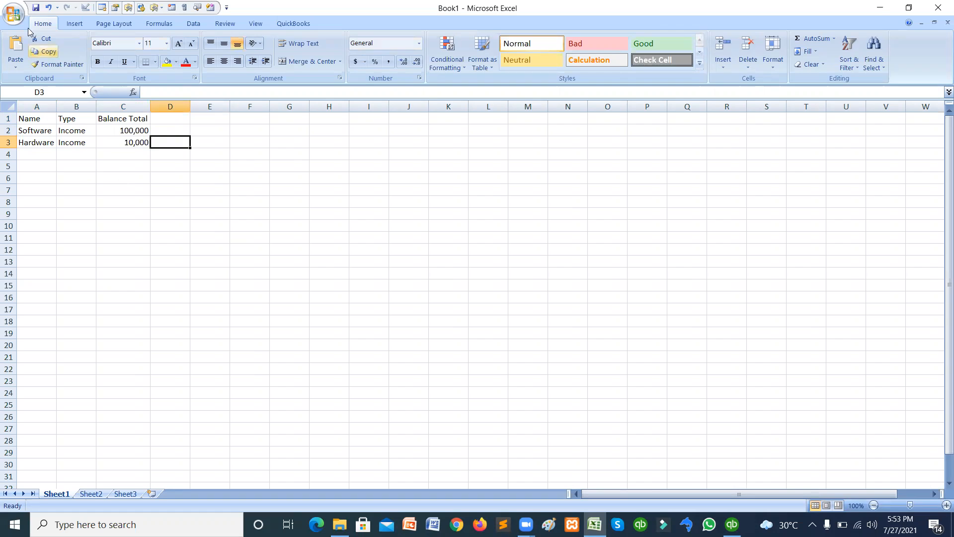
Save the workbook to the Desktop as 'computer types' and return to QuickBooks.
click(14, 18)
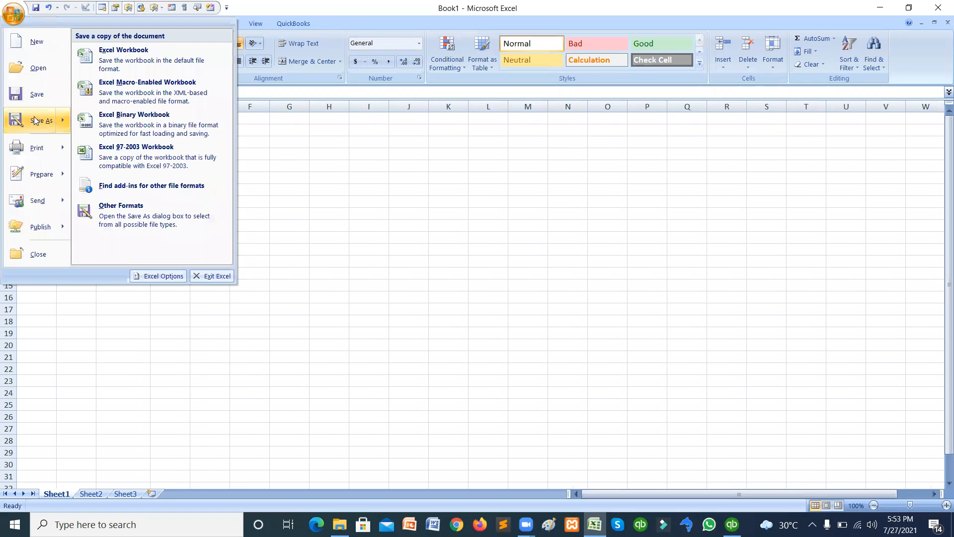
click(251, 198)
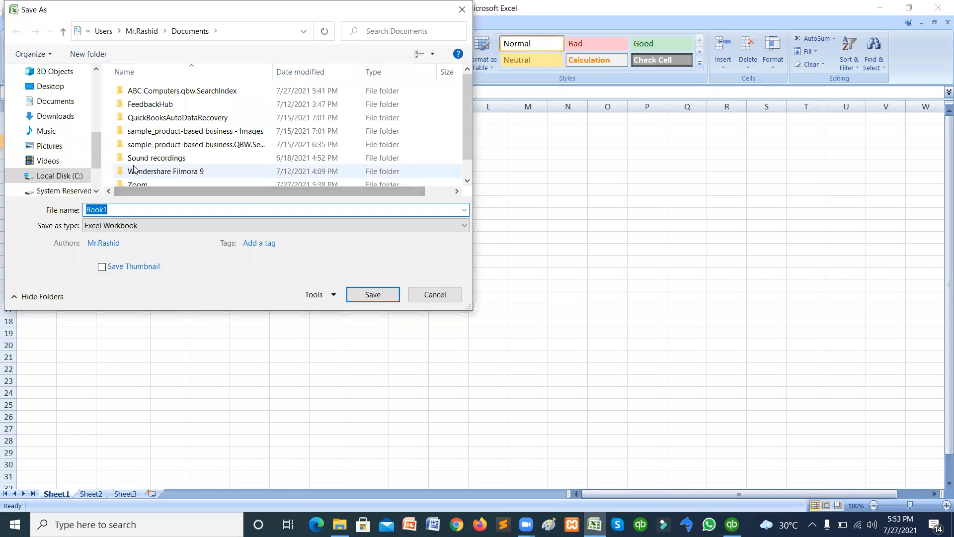
click(48, 89)
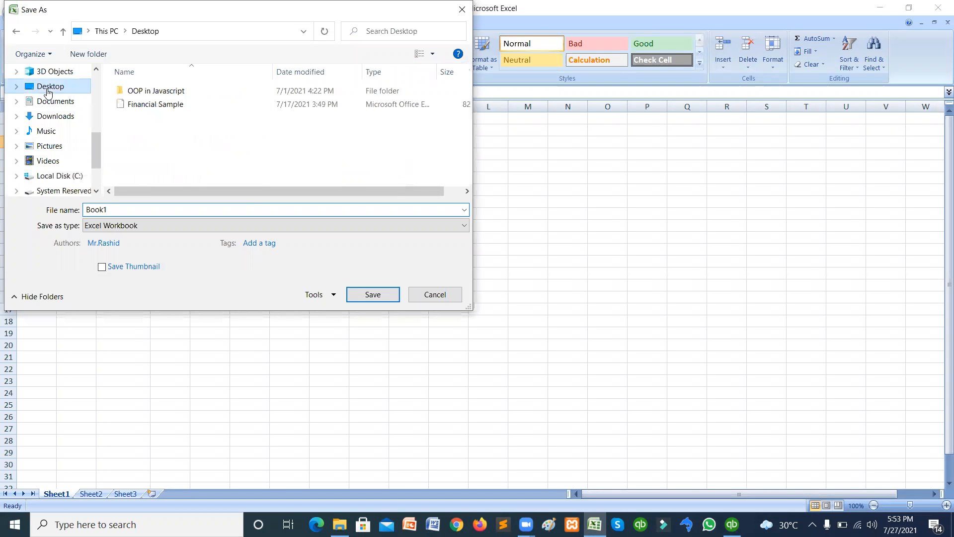
click(133, 209)
text(computer)
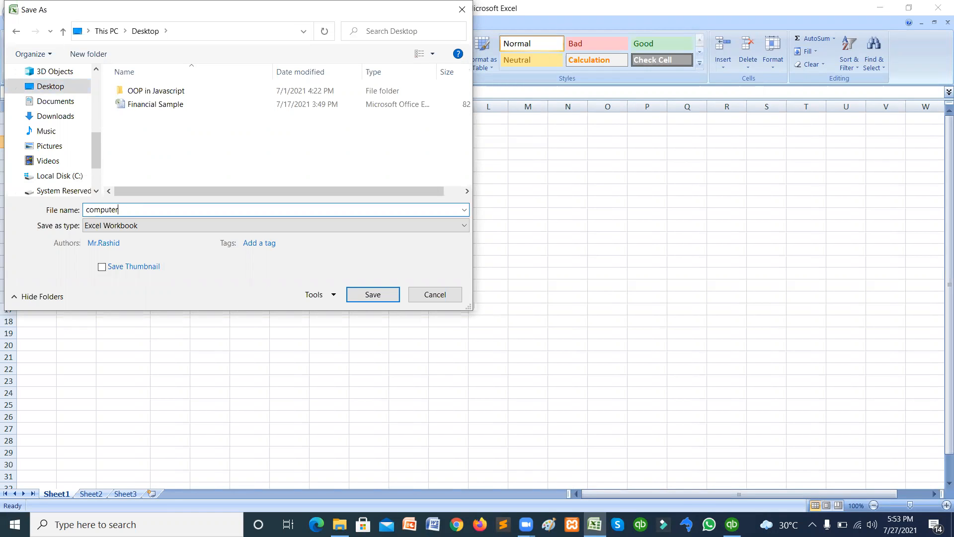
text( types)
click(350, 293)
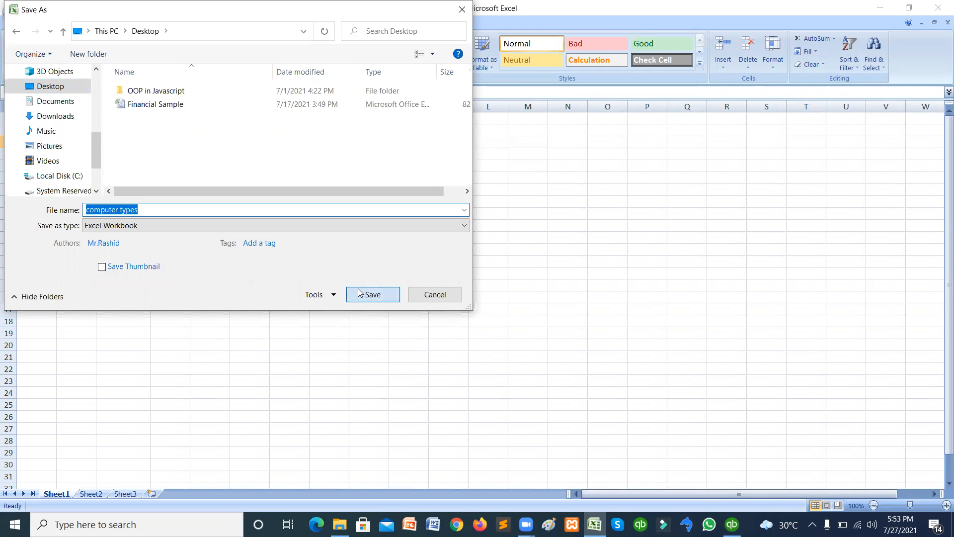
key(alt+Tab)
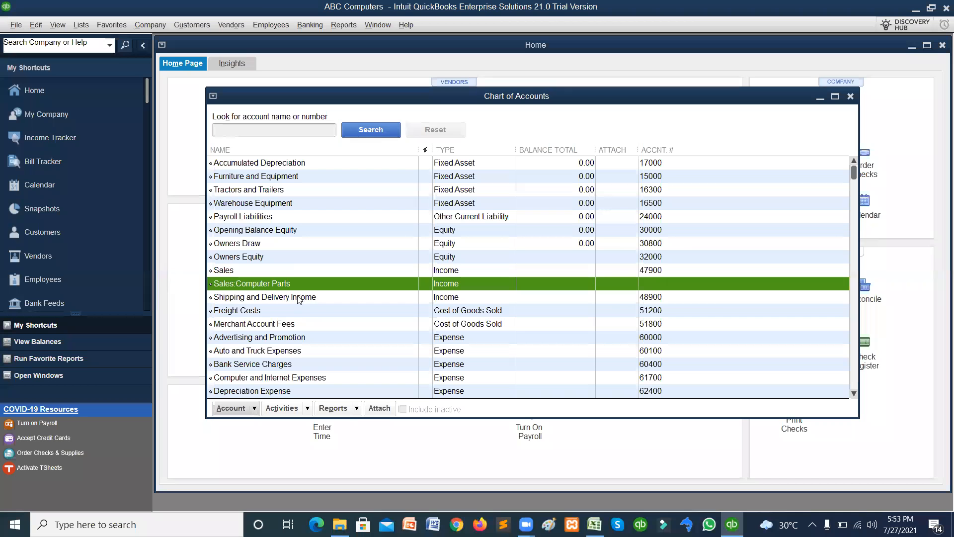
click(254, 406)
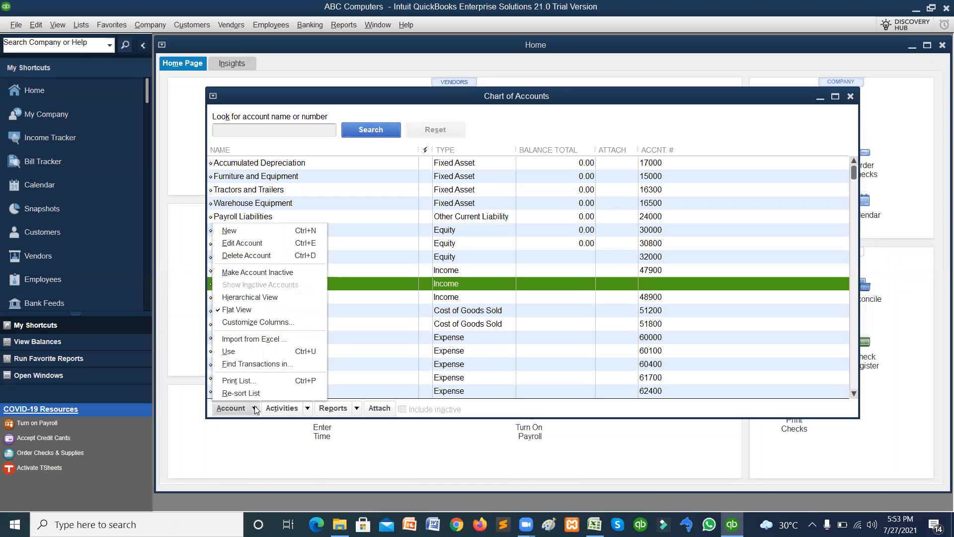
click(256, 343)
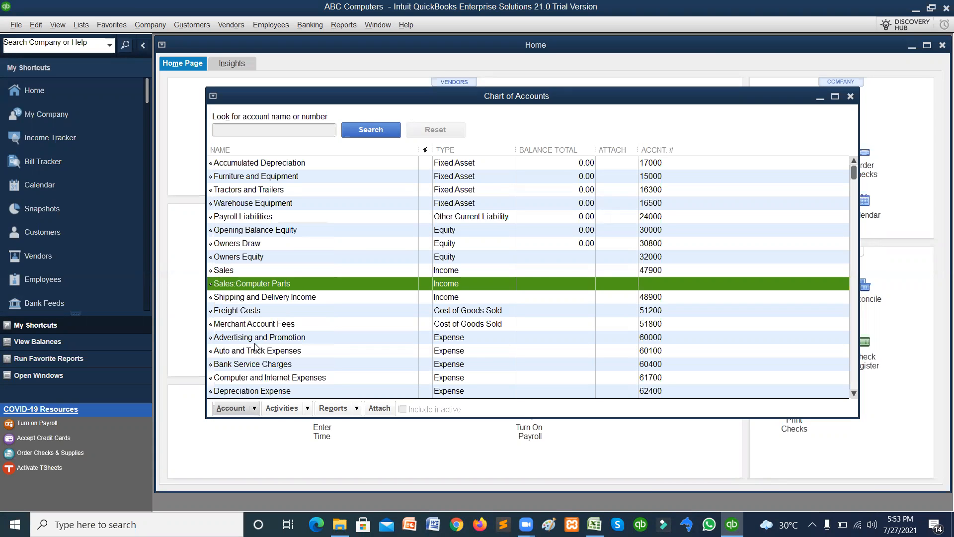
click(258, 130)
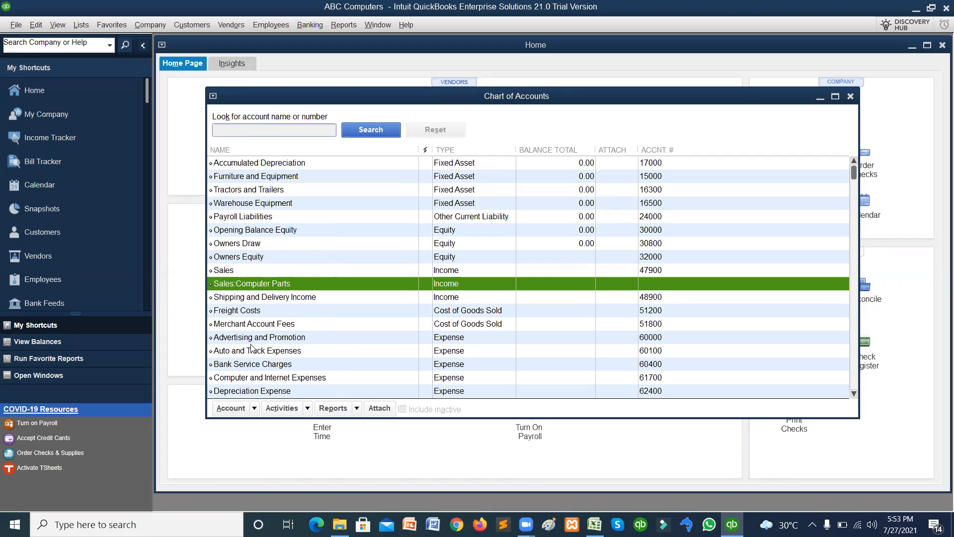
click(253, 408)
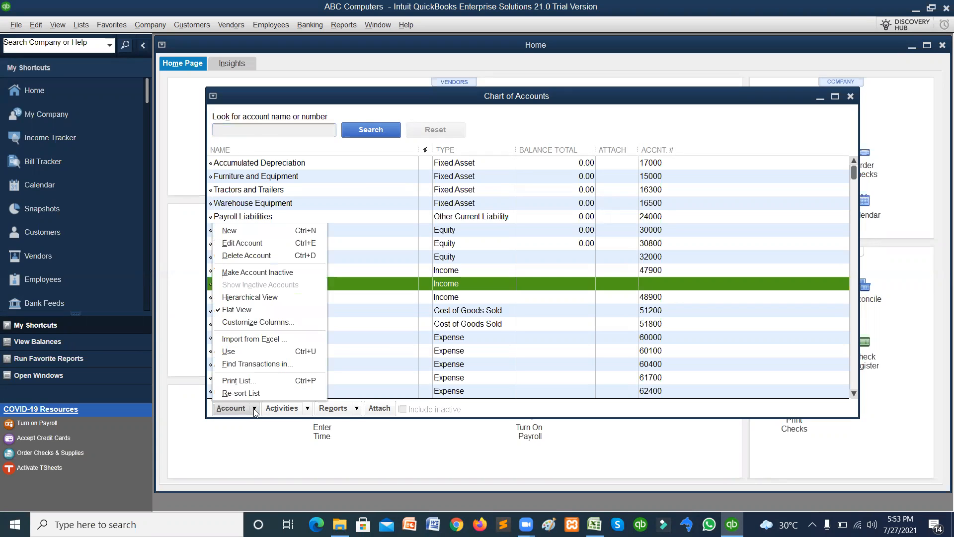
click(253, 339)
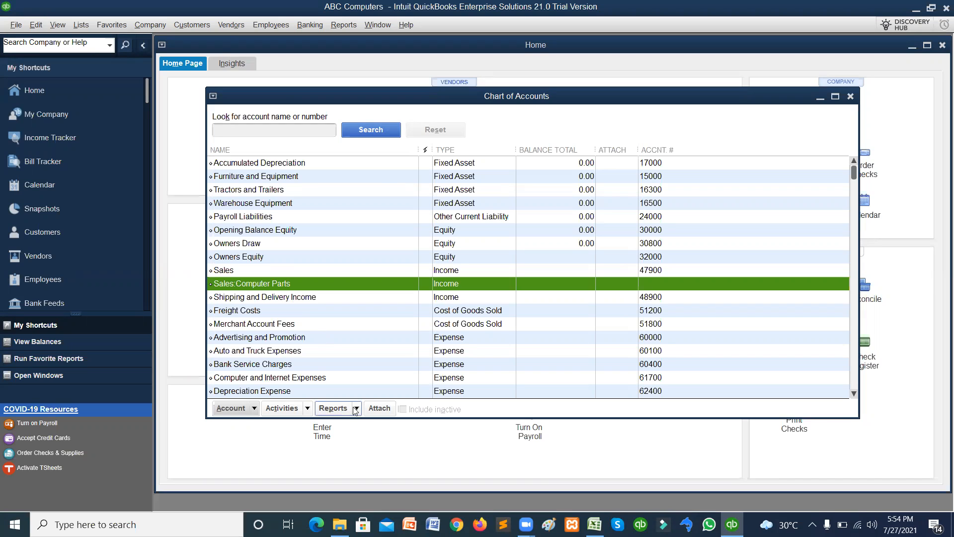
click(254, 408)
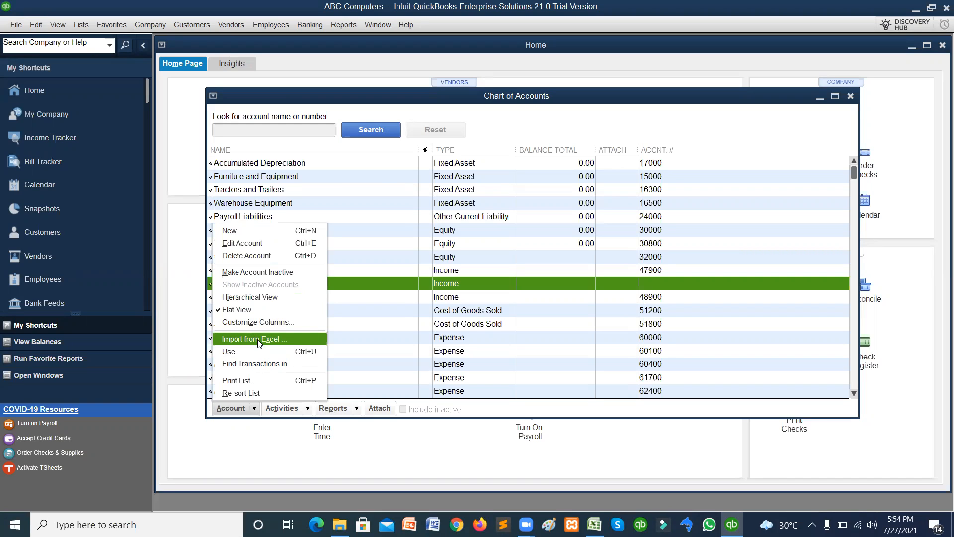
click(356, 324)
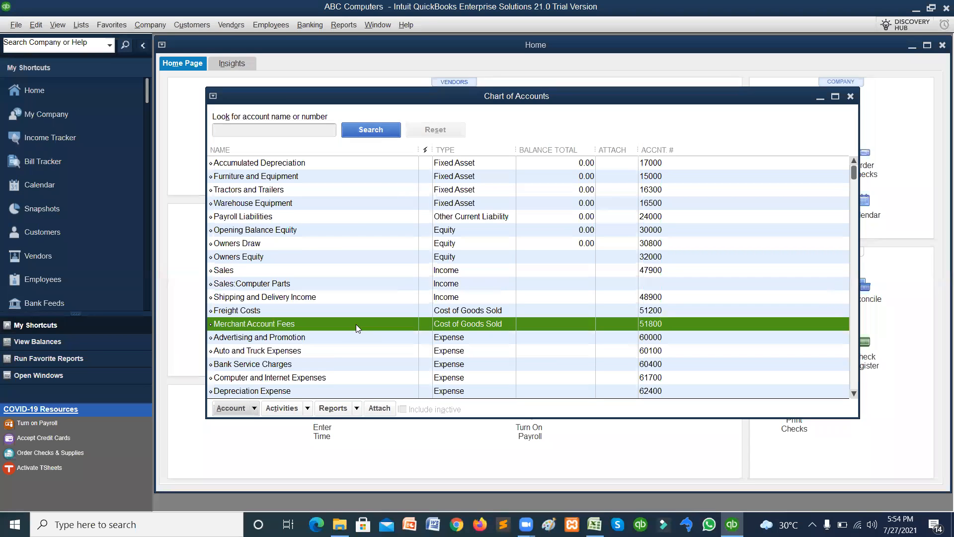
click(275, 284)
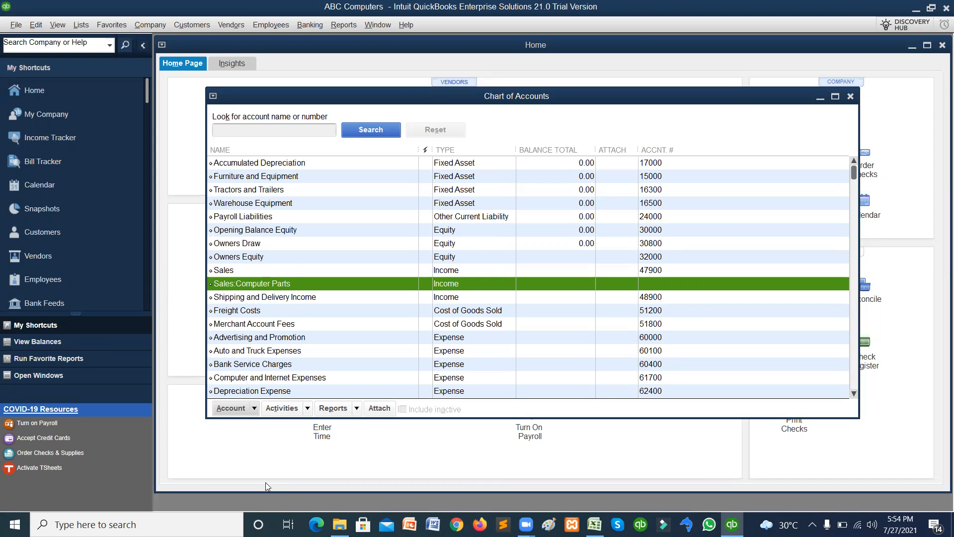
Close the Chart of Accounts to the Home page and reopen it.
click(252, 408)
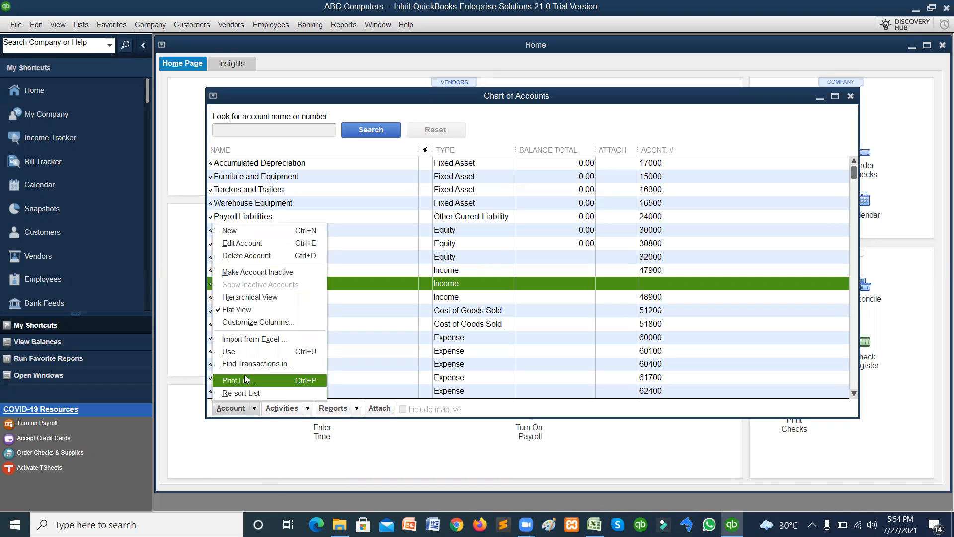
click(242, 352)
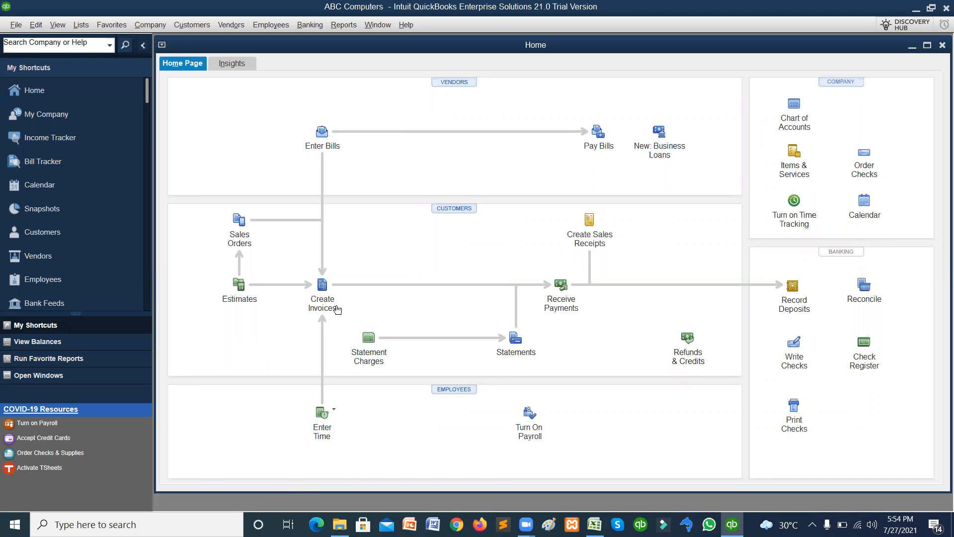
click(792, 117)
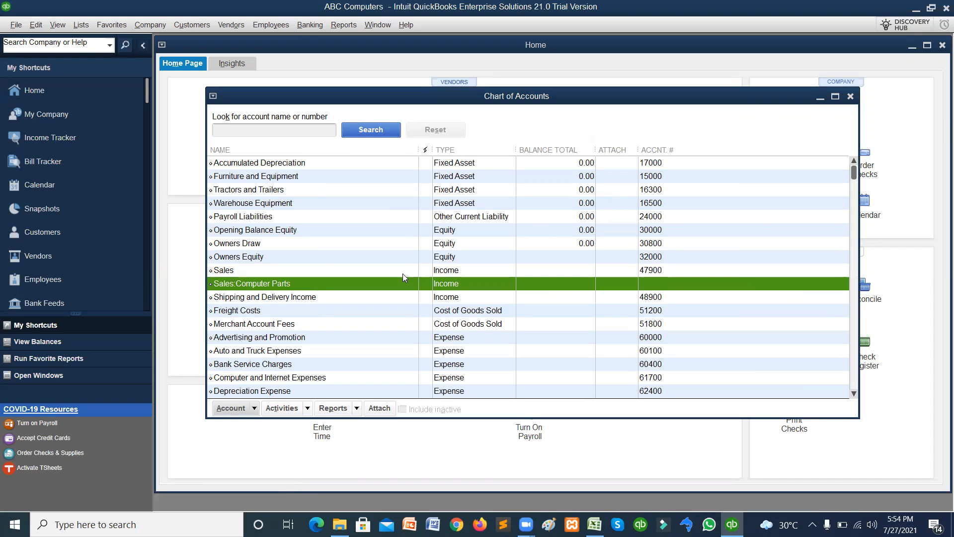
click(254, 410)
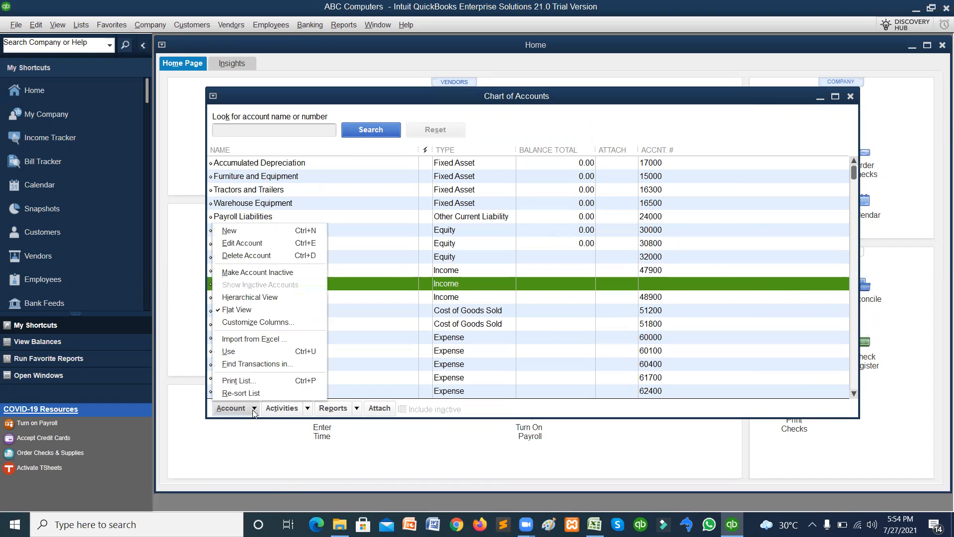
Open Find Transactions for Sales:Computer Parts and try an Aging = 0 filter, then remove it.
click(260, 364)
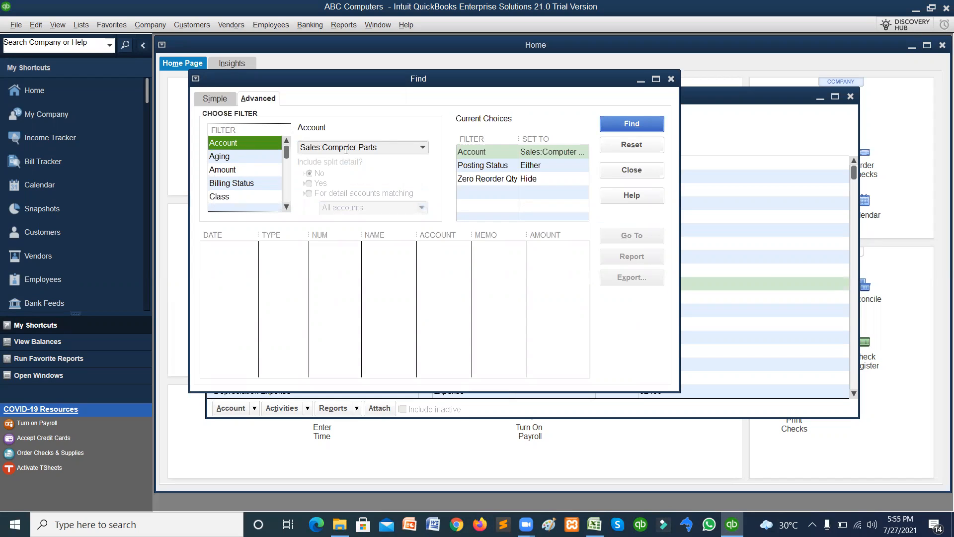
click(422, 148)
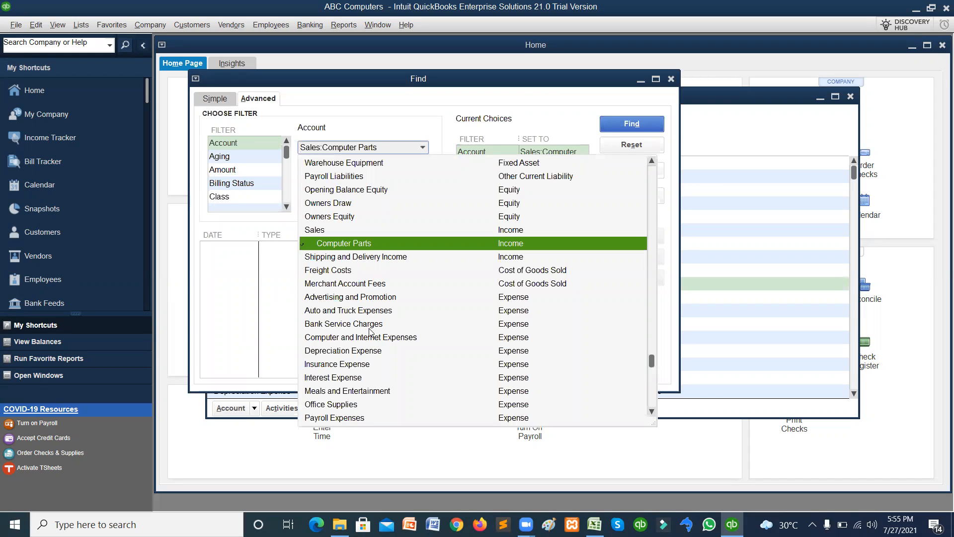
click(229, 158)
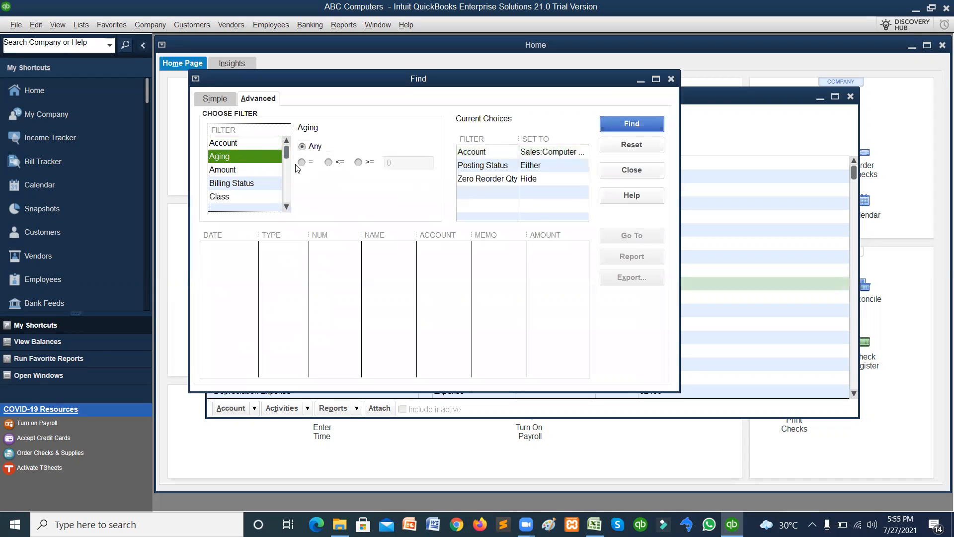
click(303, 163)
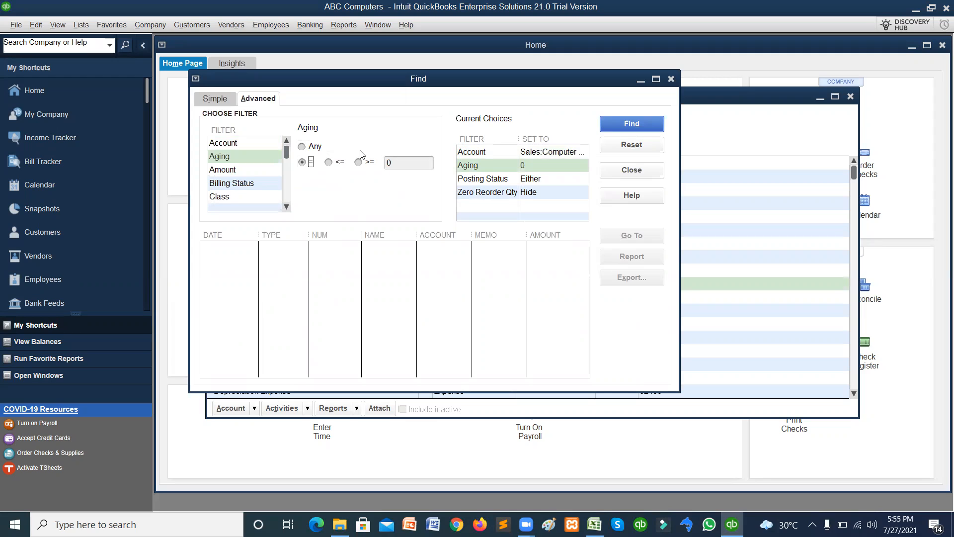
click(301, 147)
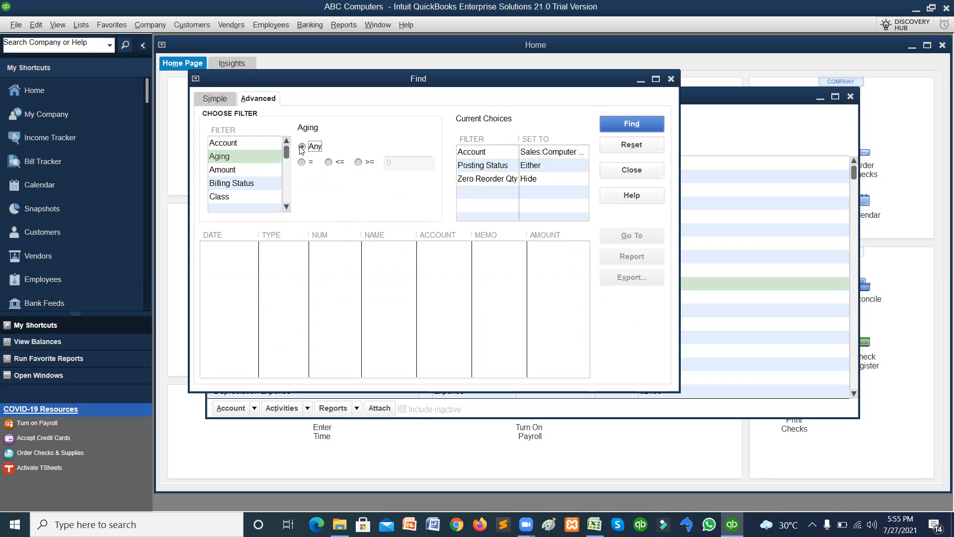
Filter by Amount of 10,000, trying exact, up-to and at-least matching.
click(227, 170)
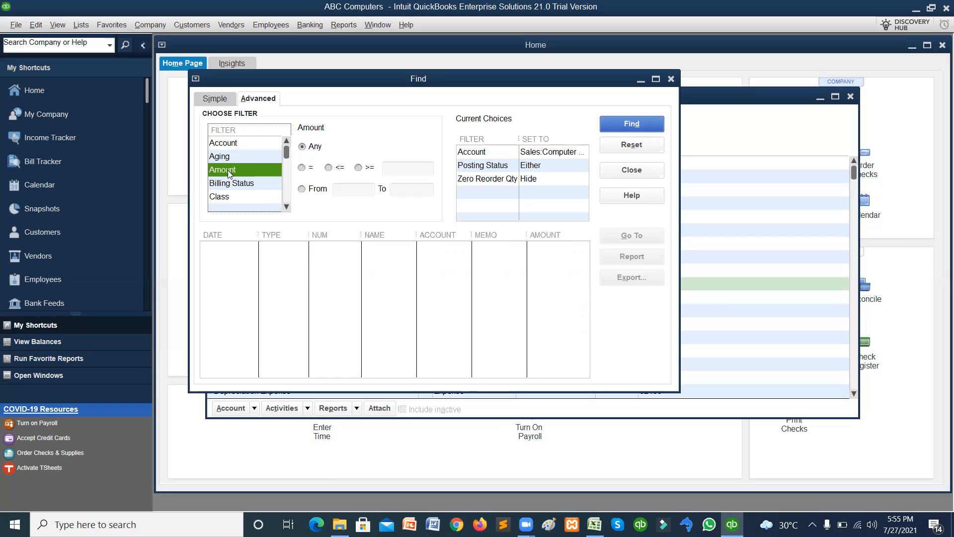
click(301, 167)
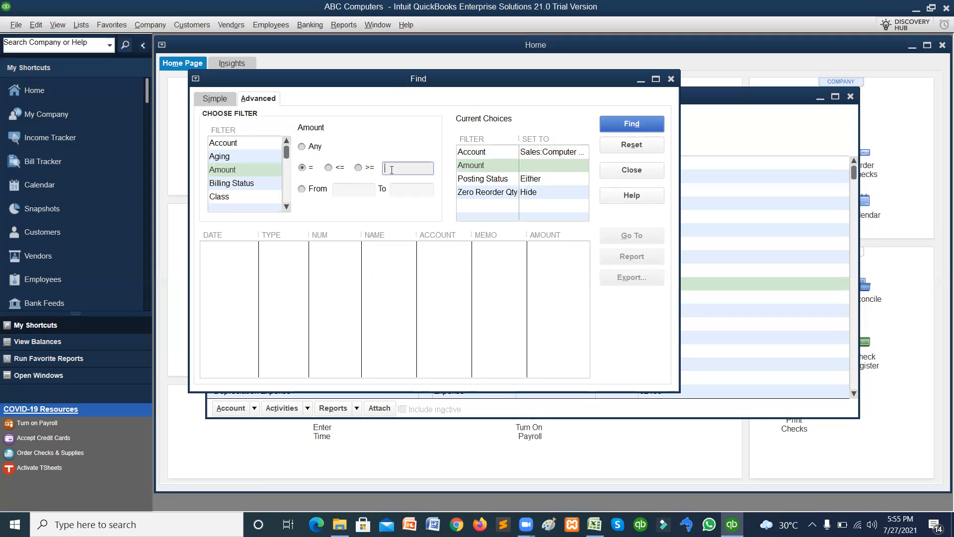
text(10000)
click(330, 169)
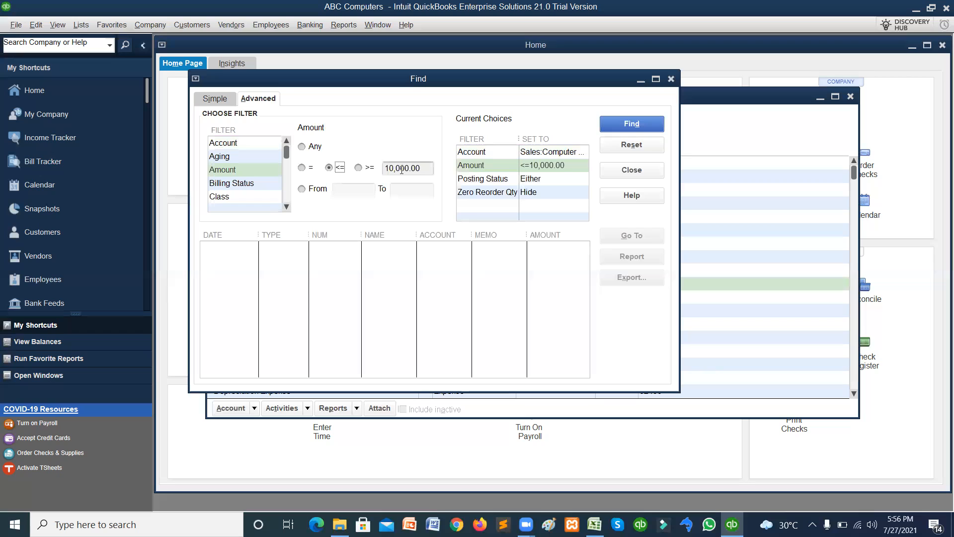
click(359, 168)
Search for amounts in the range 5,000 to 7,000.
click(301, 190)
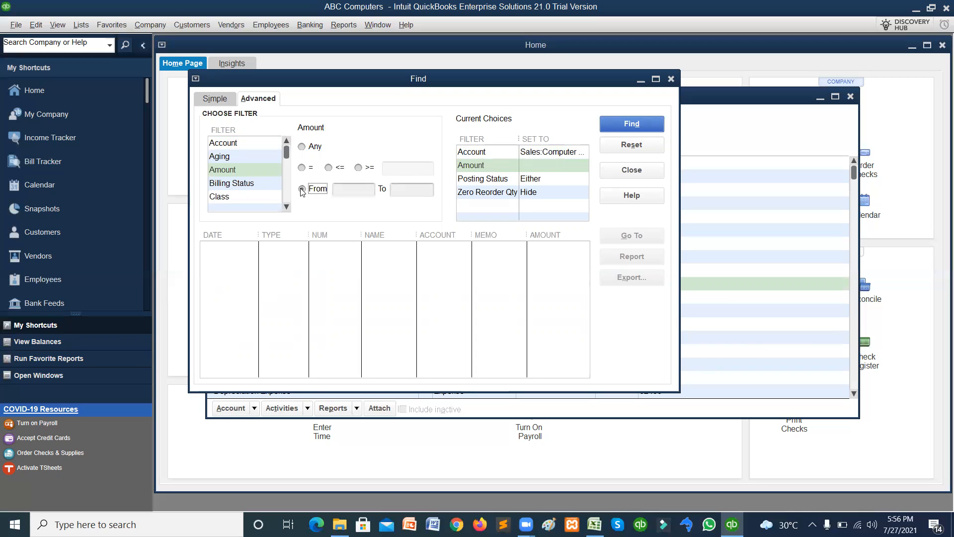
click(351, 188)
text(5000)
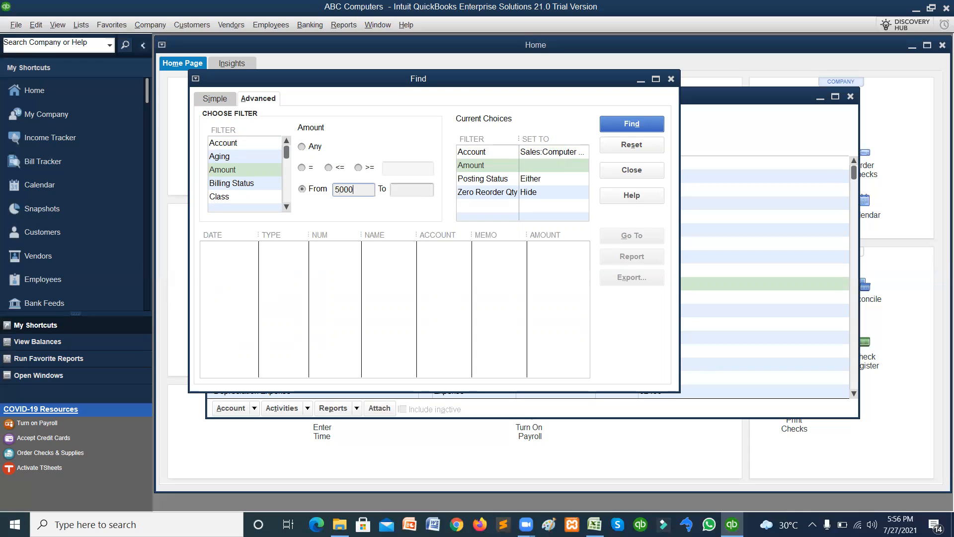
click(423, 191)
text(7000)
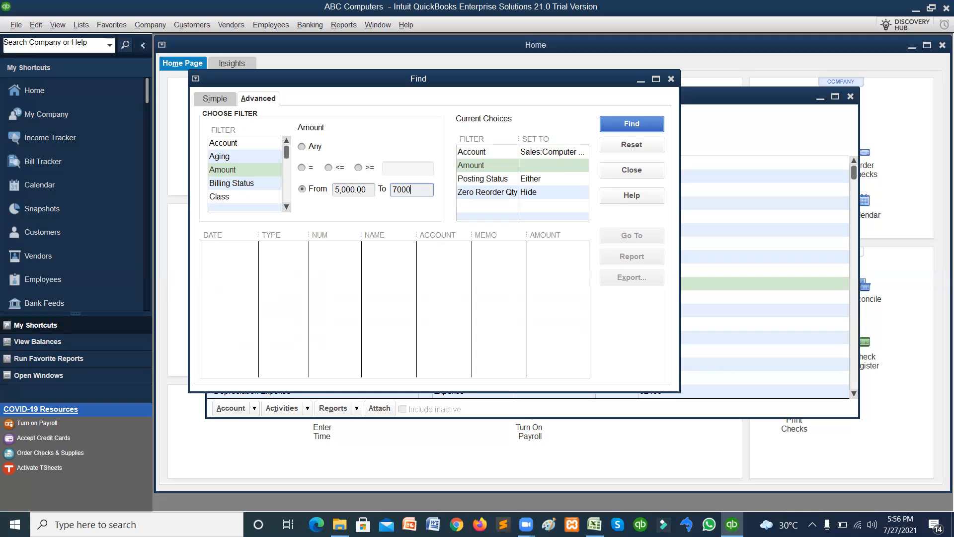
click(649, 129)
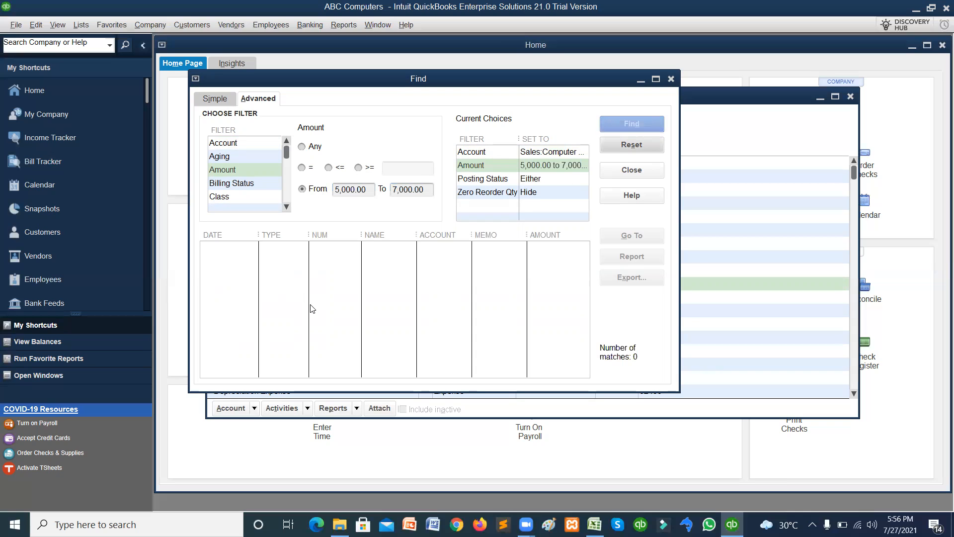
Run a Find filtered by Billed billing status, get 0 matches, and close Find.
click(232, 184)
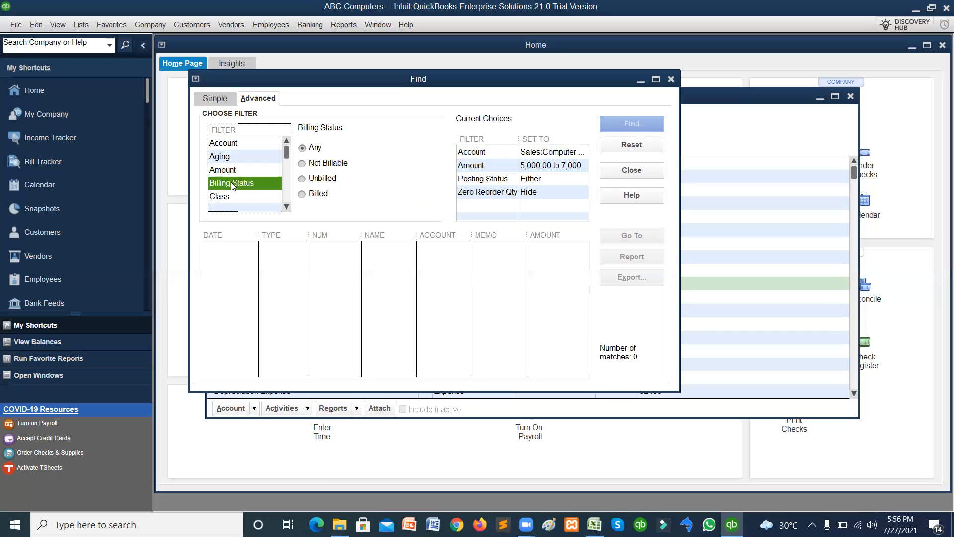
click(302, 164)
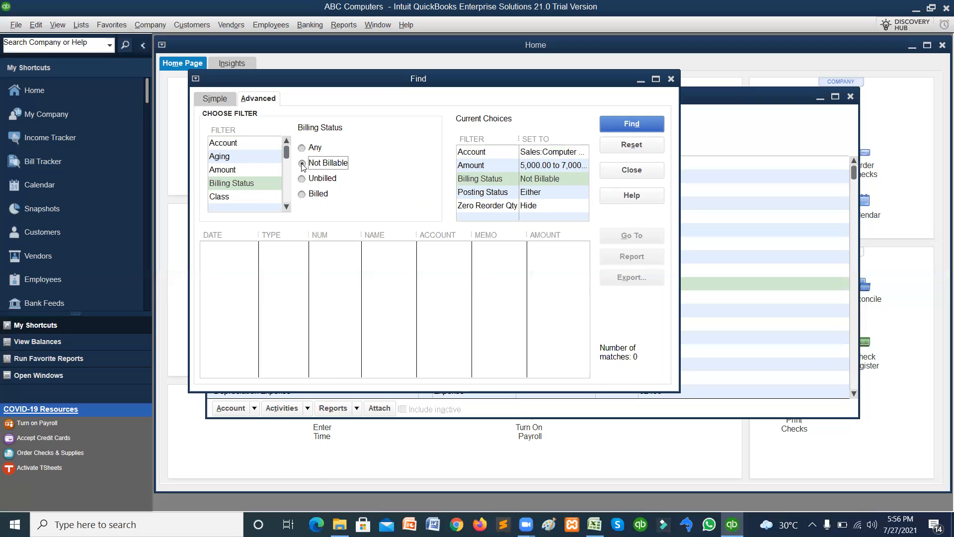
click(302, 179)
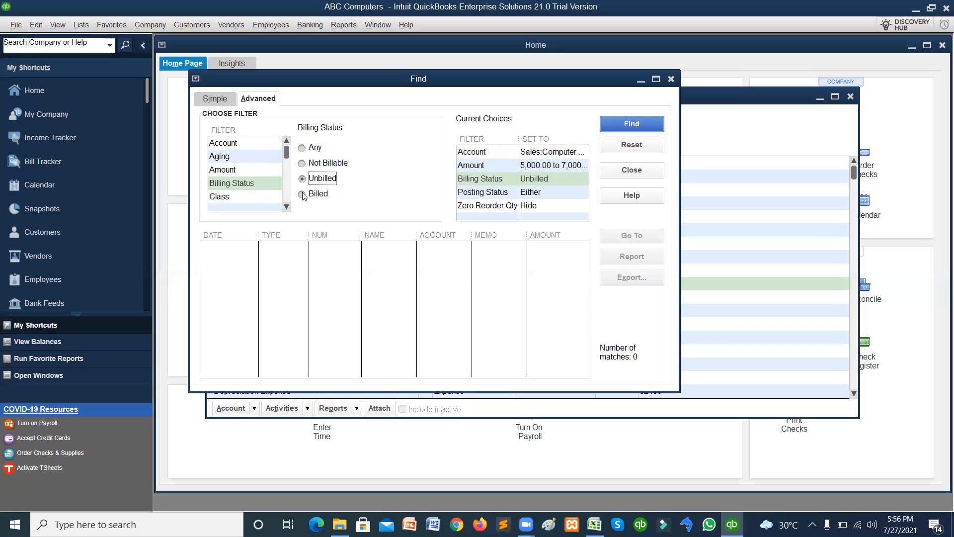
click(302, 195)
click(602, 123)
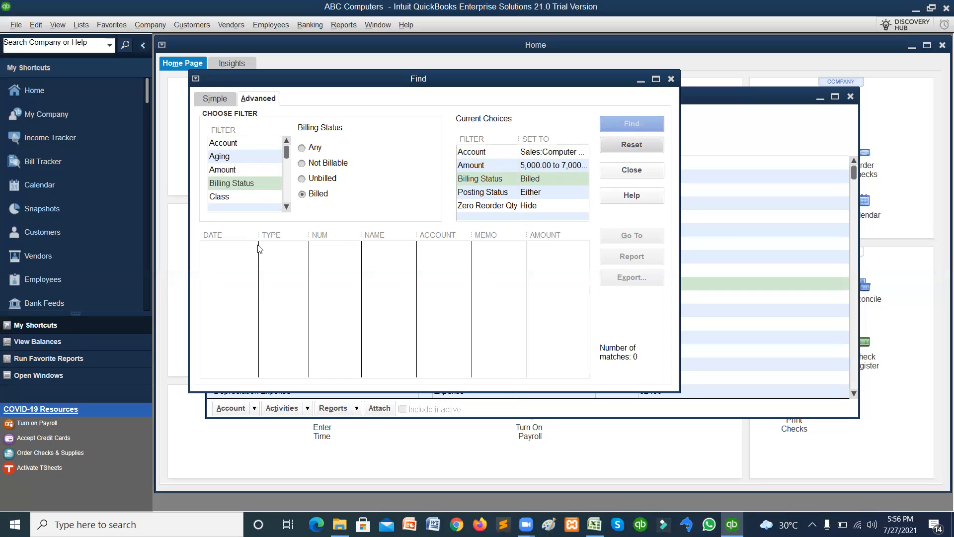
click(628, 170)
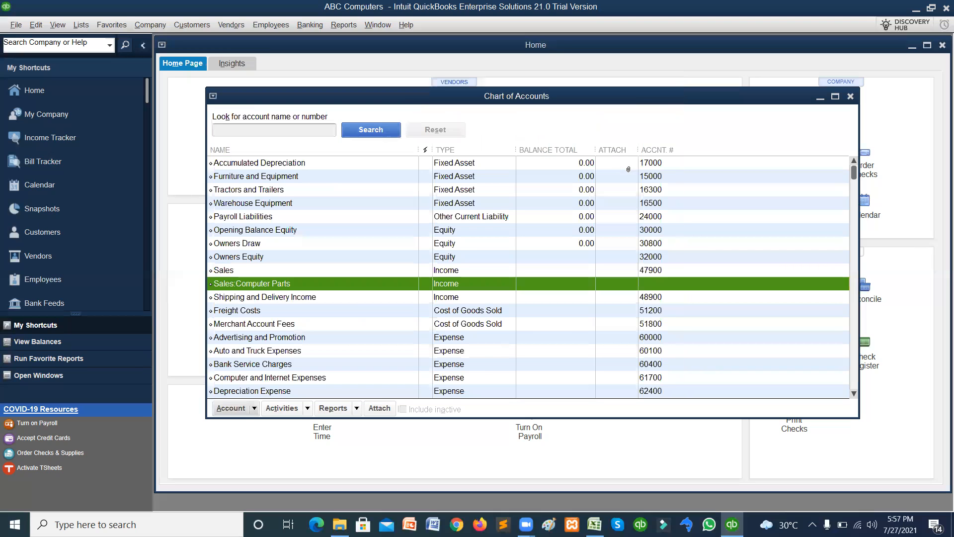
click(254, 408)
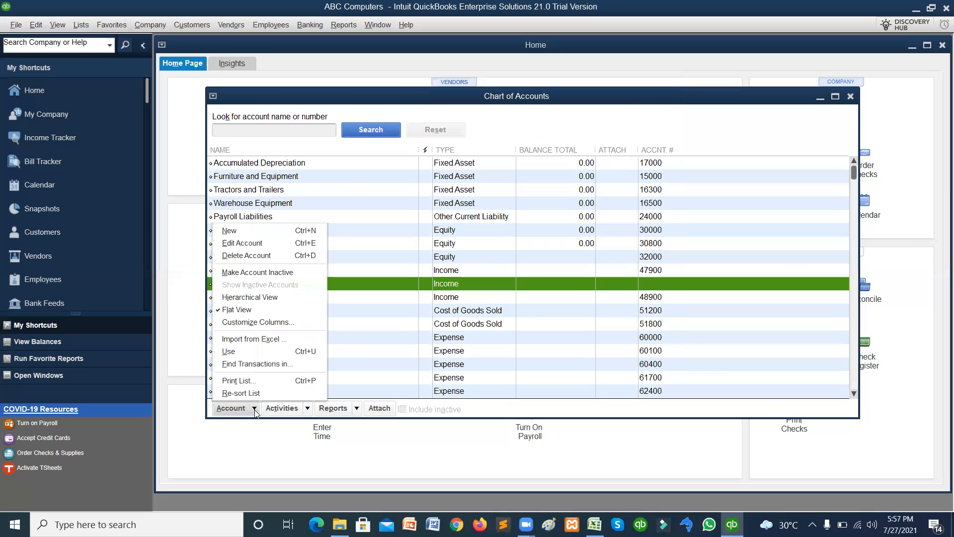
click(251, 383)
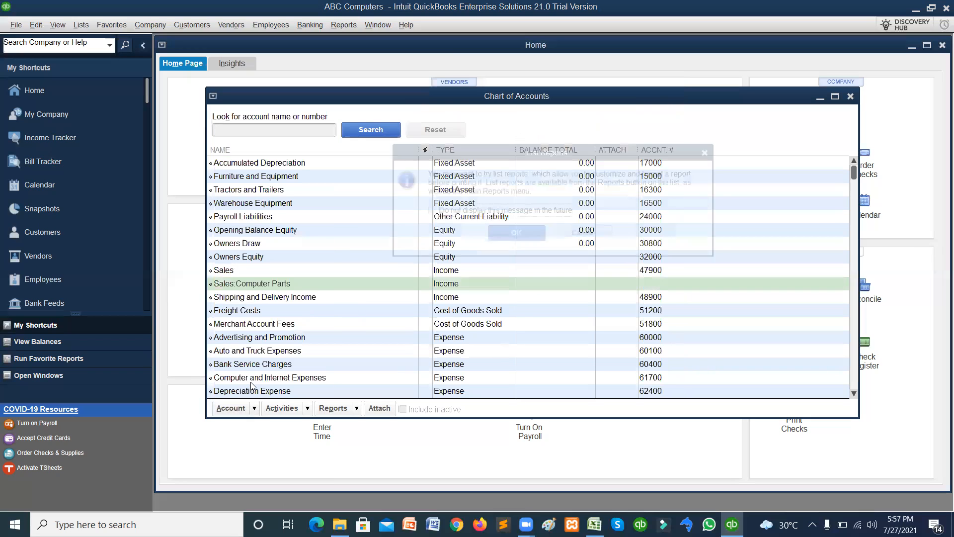
click(505, 240)
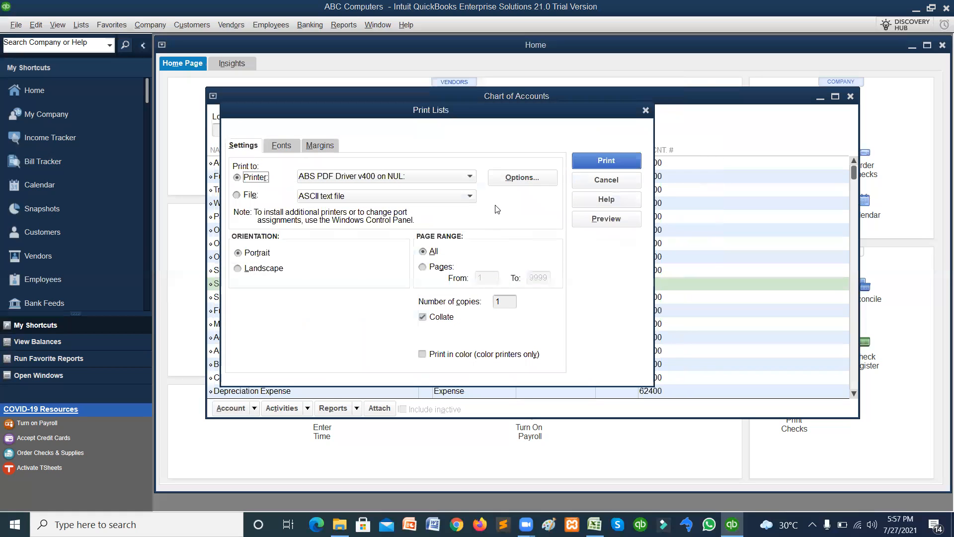
click(470, 176)
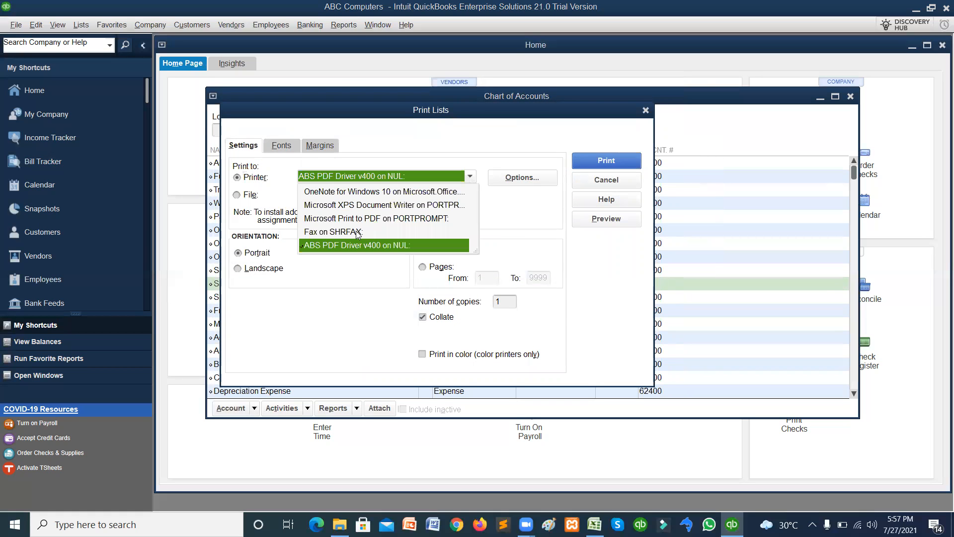
click(507, 251)
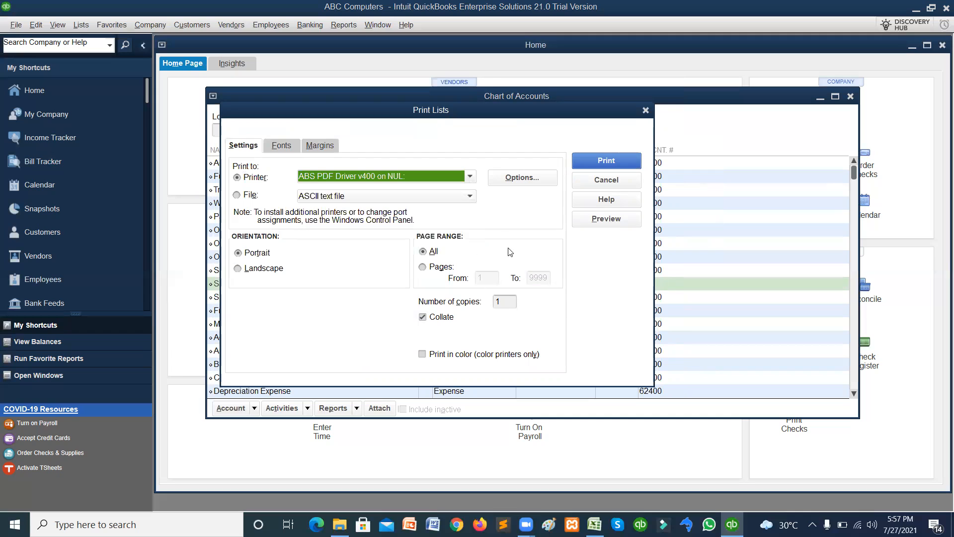
click(505, 303)
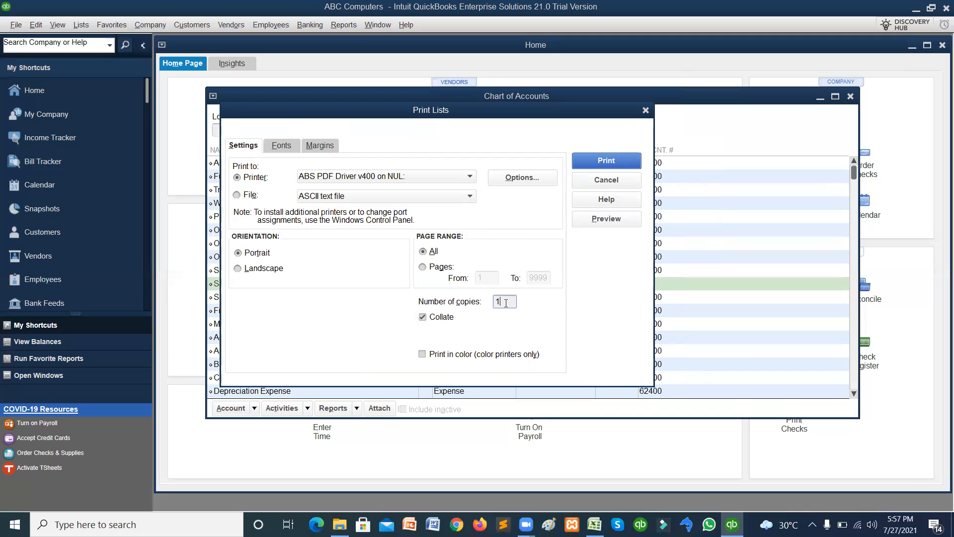
click(586, 161)
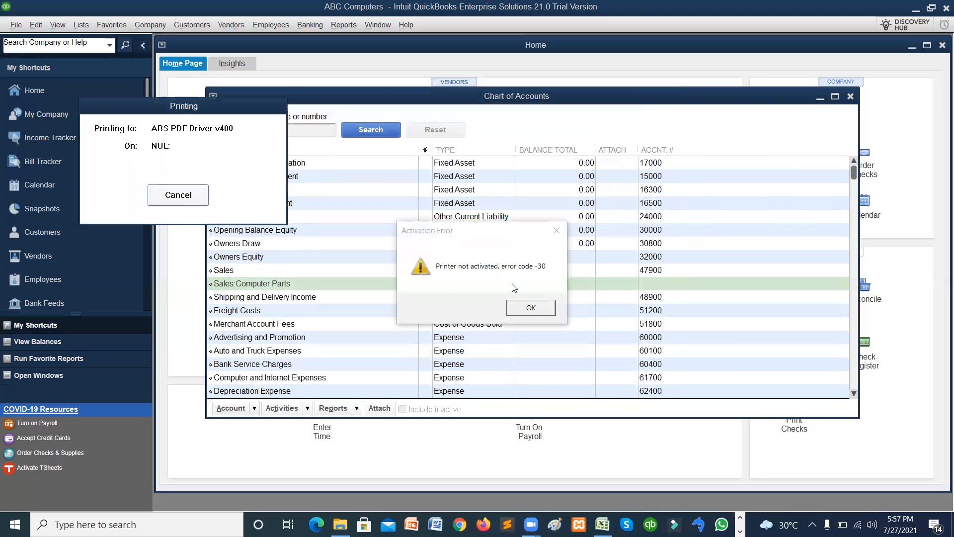
click(520, 307)
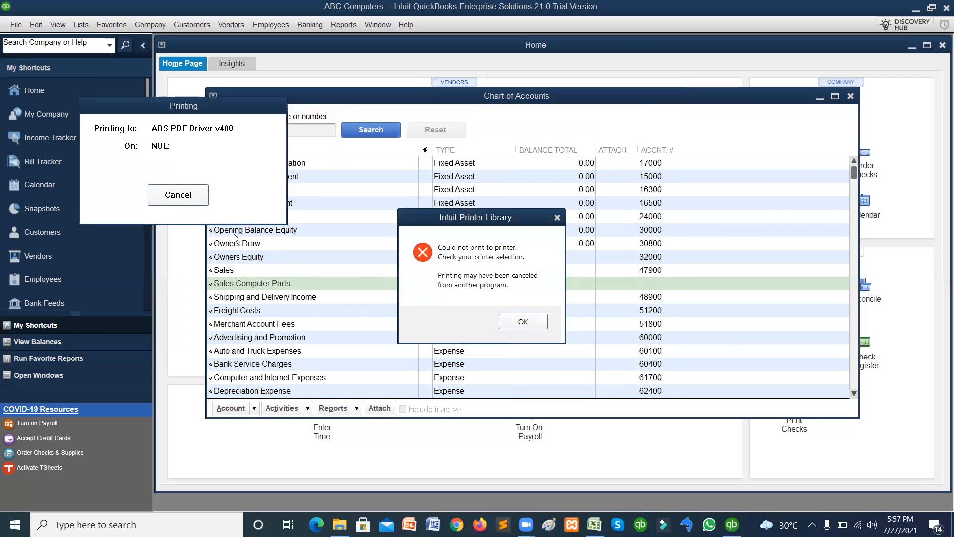
click(522, 321)
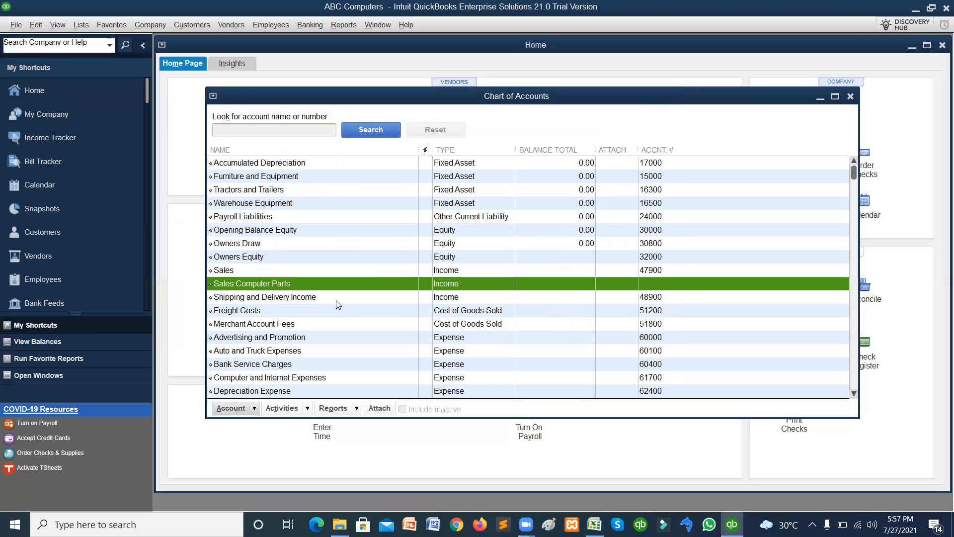
Re-sort the Chart of Accounts back to its original order.
click(254, 408)
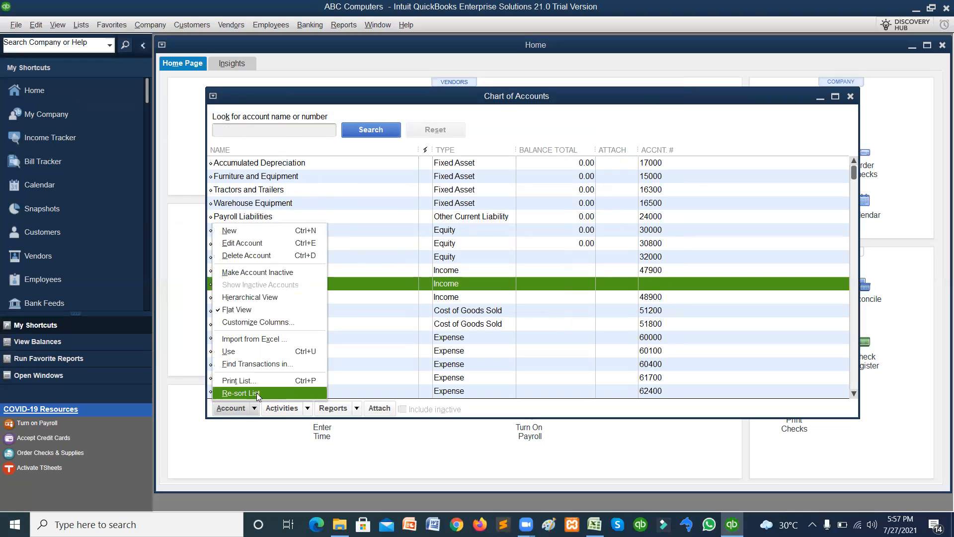
click(257, 392)
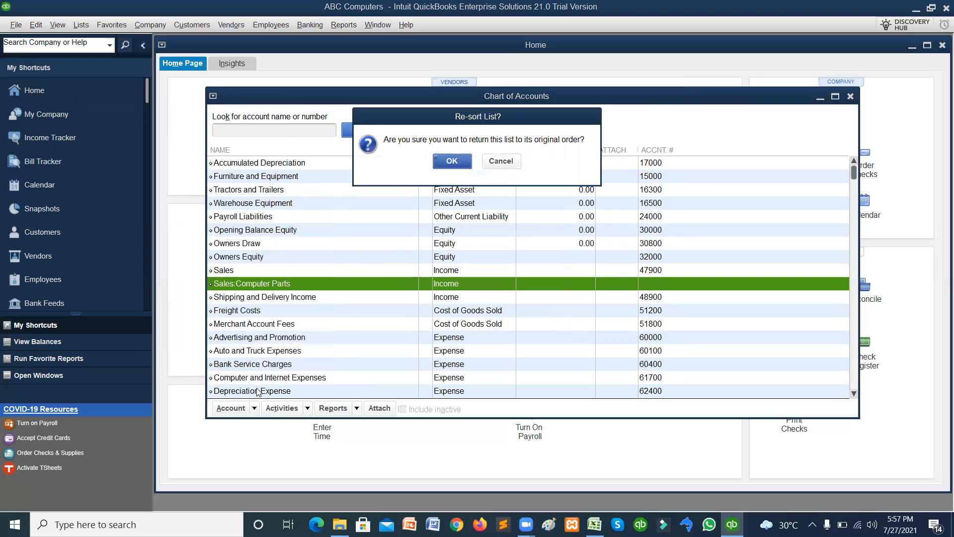
click(450, 164)
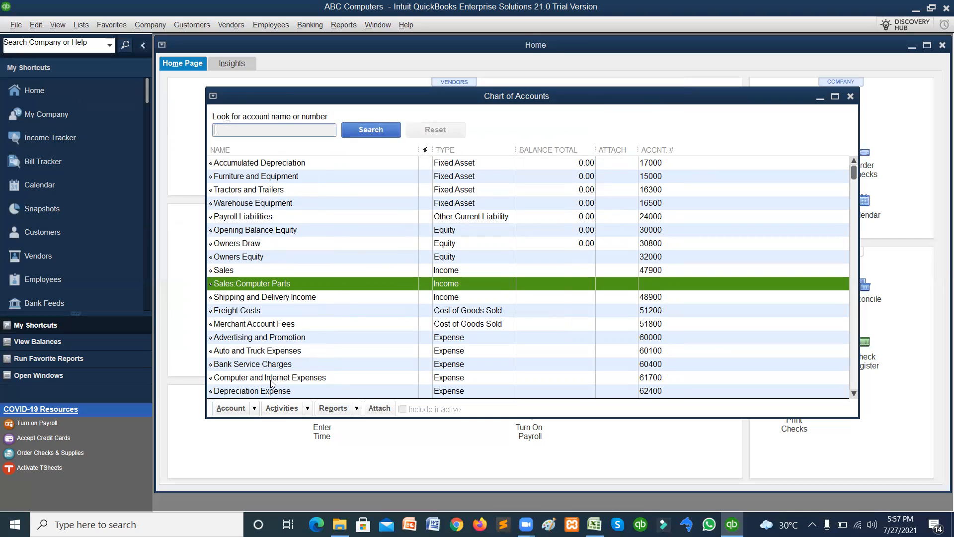
Sort the accounts by name, type, balance total and account number, ending on name ascending.
click(310, 150)
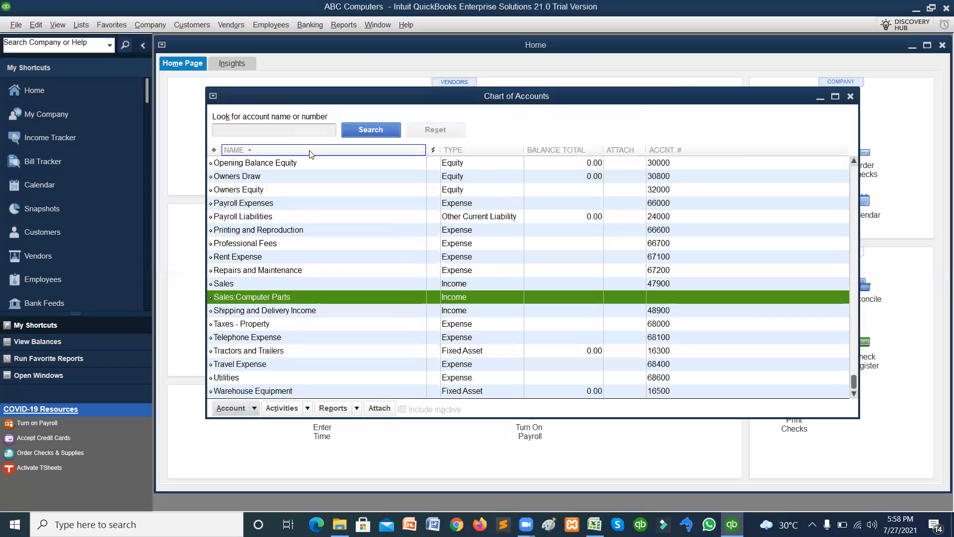
click(309, 151)
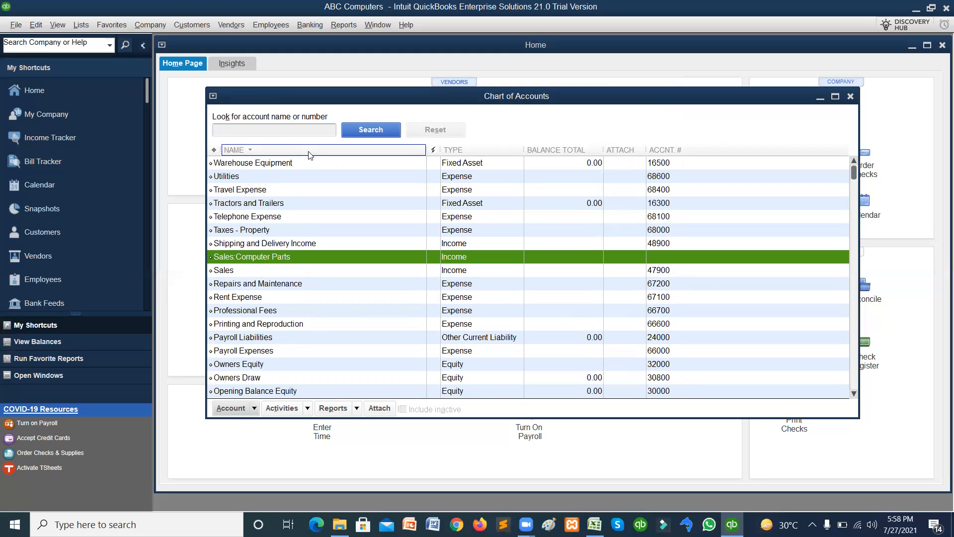
click(309, 155)
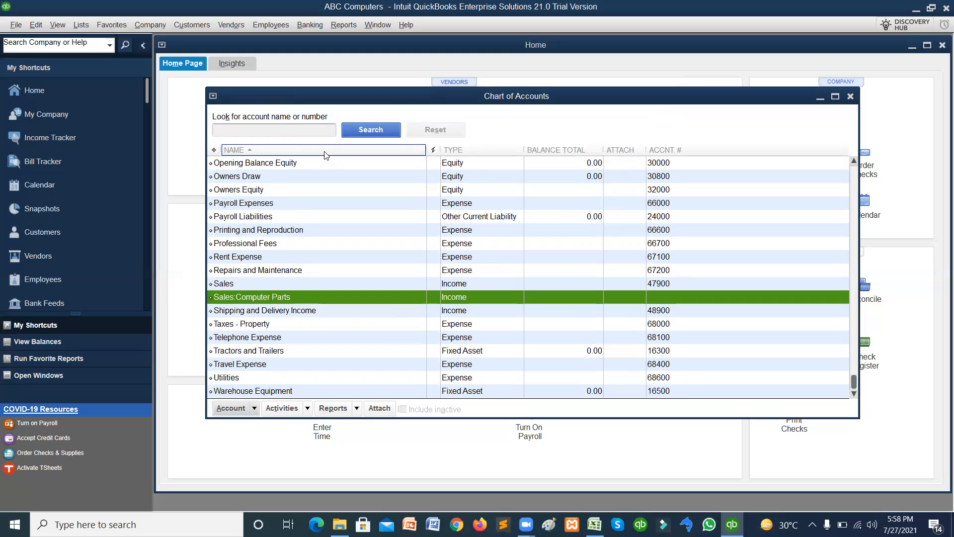
click(473, 151)
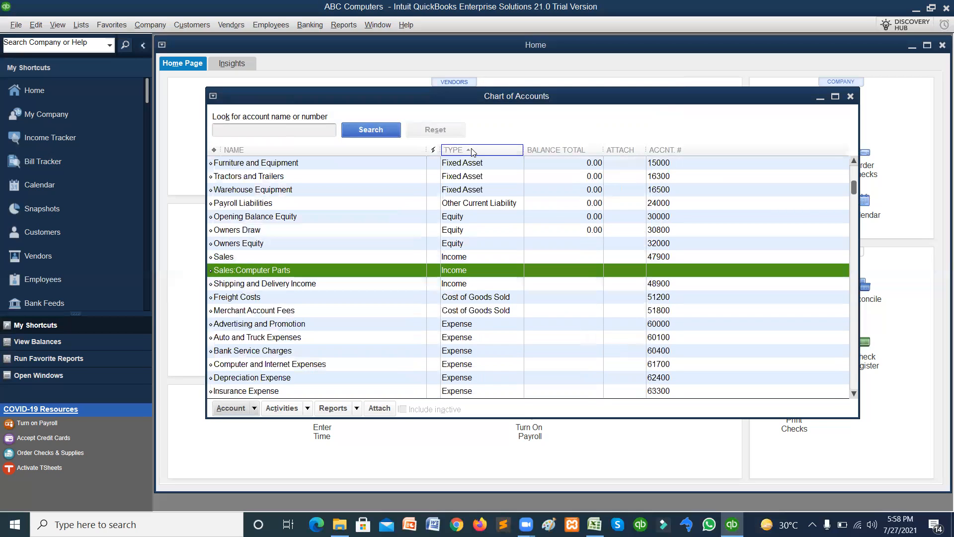
click(473, 151)
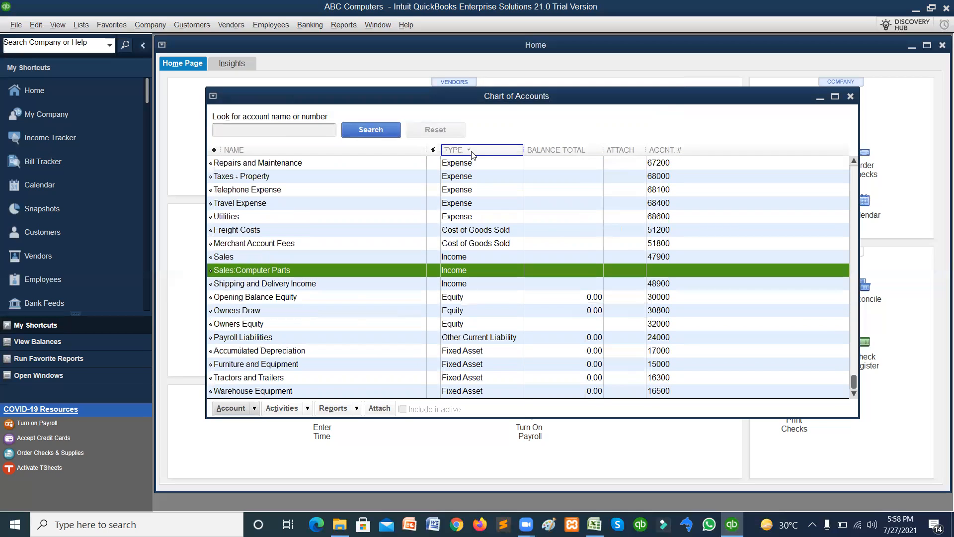
click(567, 151)
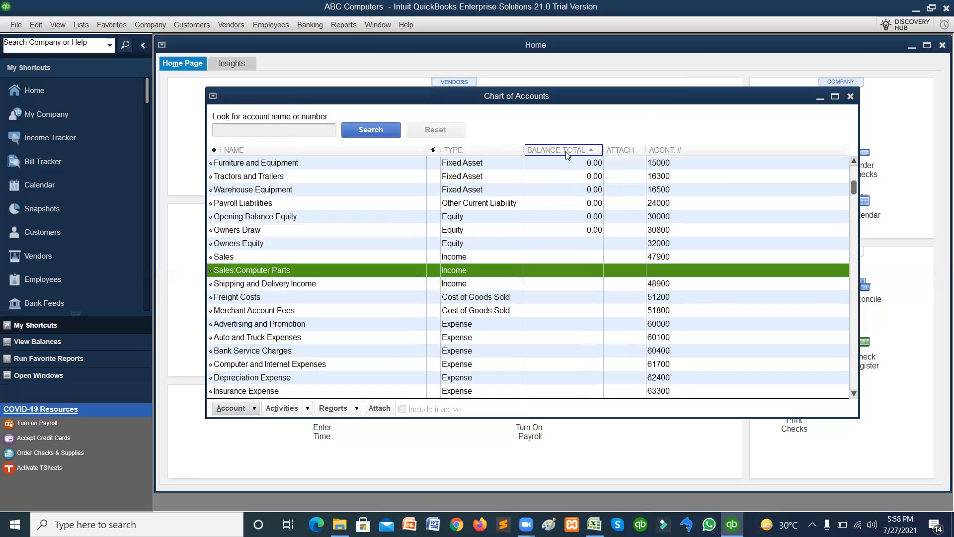
click(568, 151)
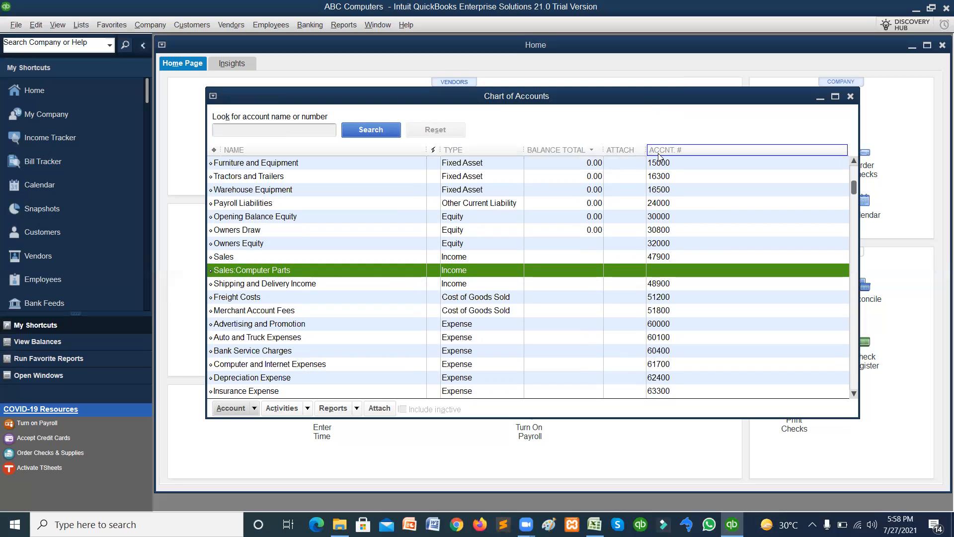
click(659, 151)
click(660, 151)
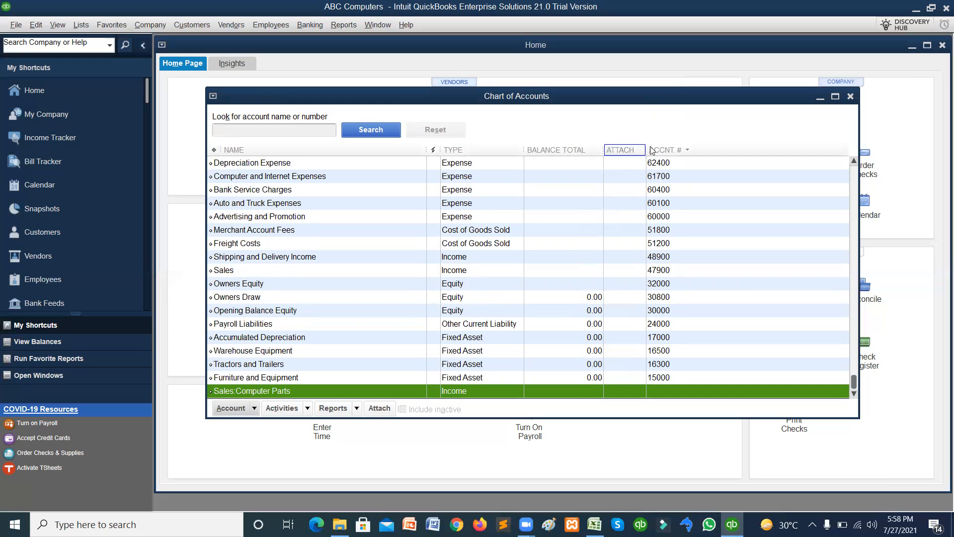
click(336, 151)
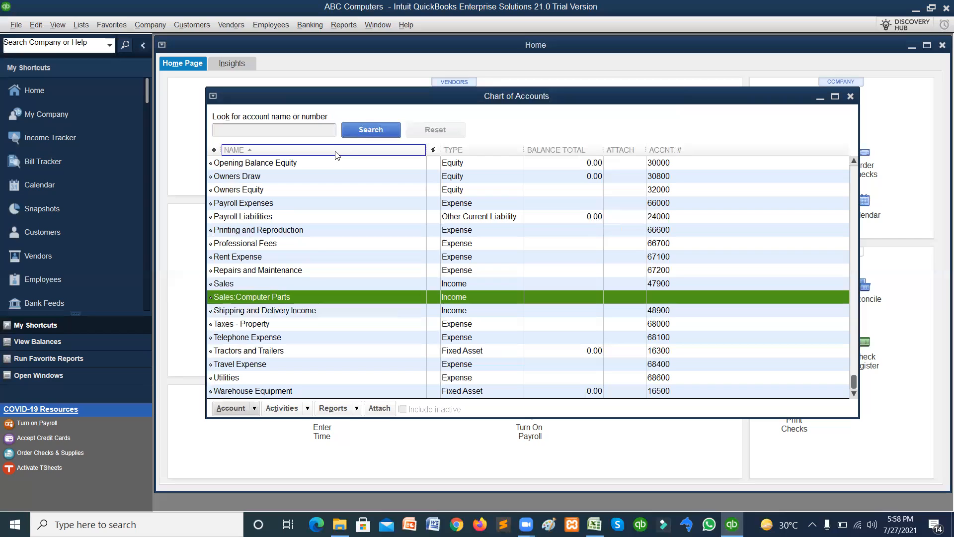
Dismiss the Account menu and close the ABC Computers Chart of Accounts window.
click(254, 411)
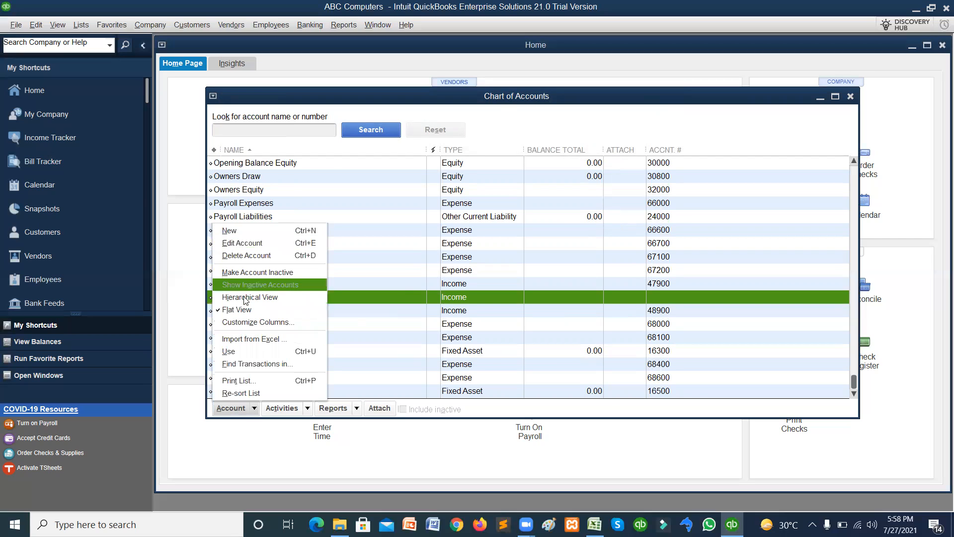
click(513, 118)
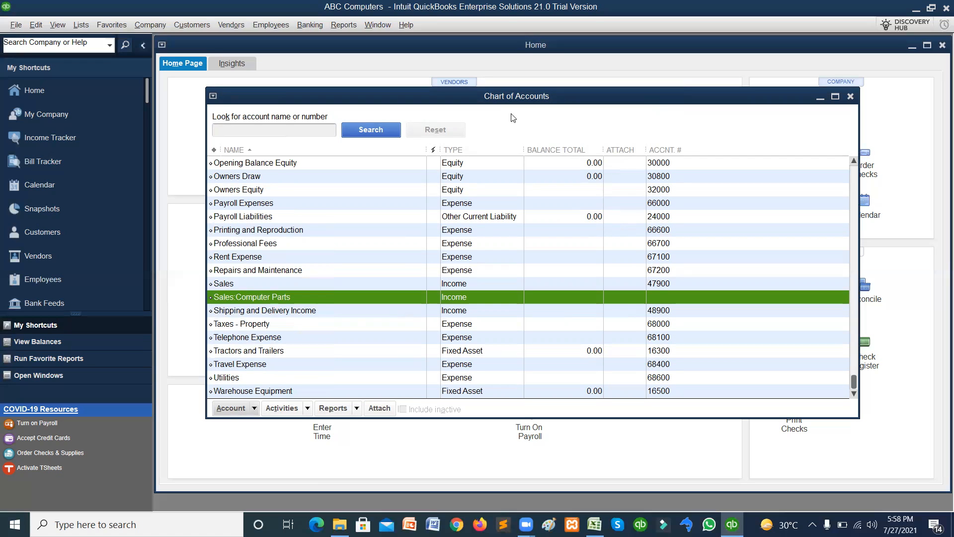
click(850, 97)
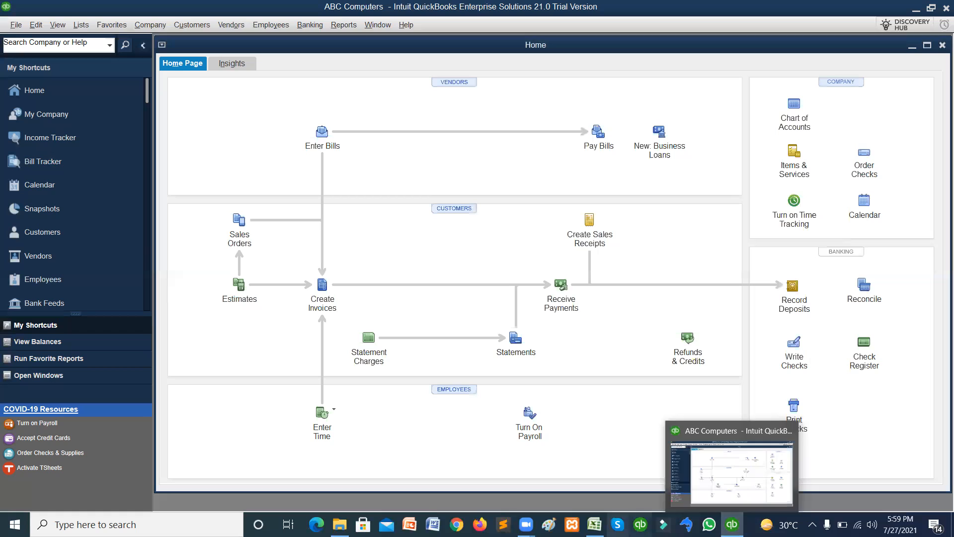
mouse_move(525, 524)
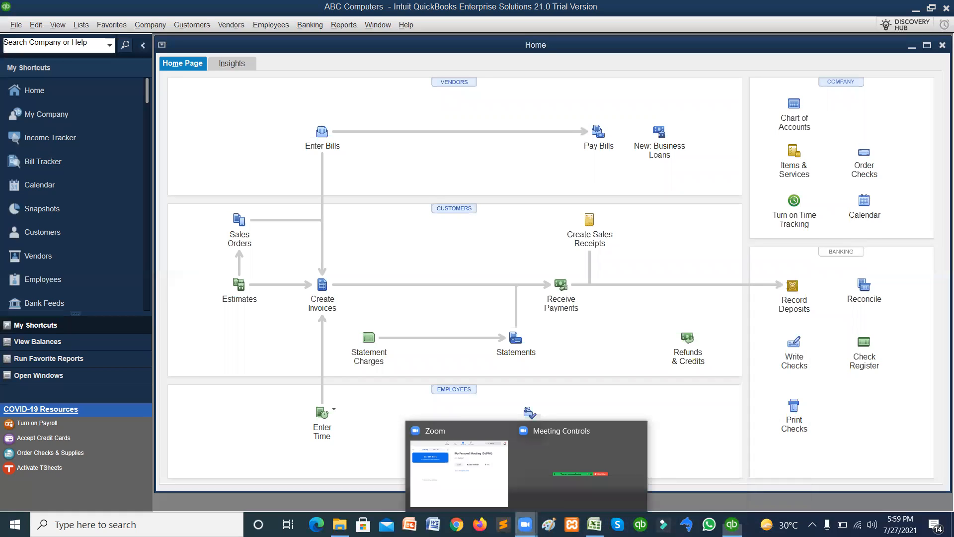